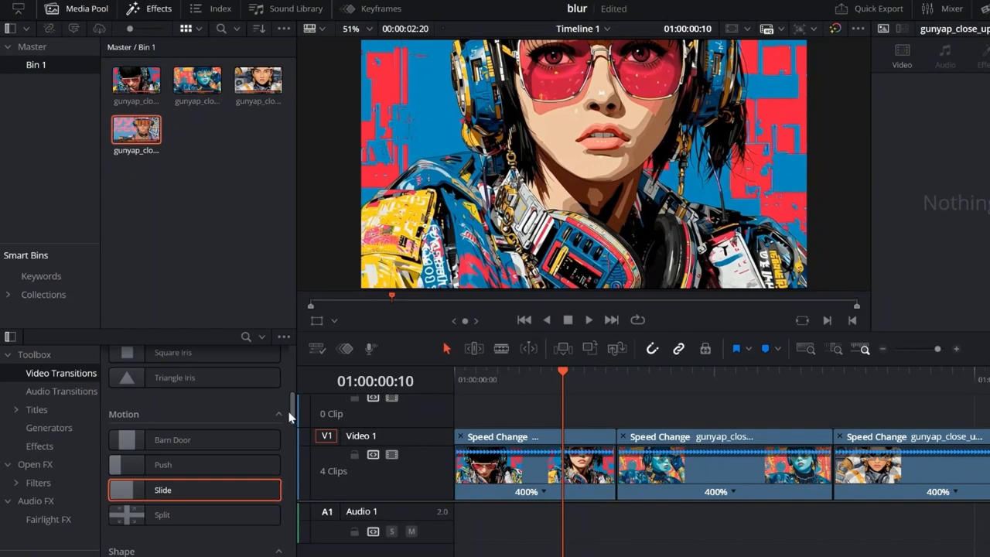
Add a Slide transition at the cut between the first and second clips and set its preset to Slide, Top-Down
left_click_drag(289, 412, 302, 431)
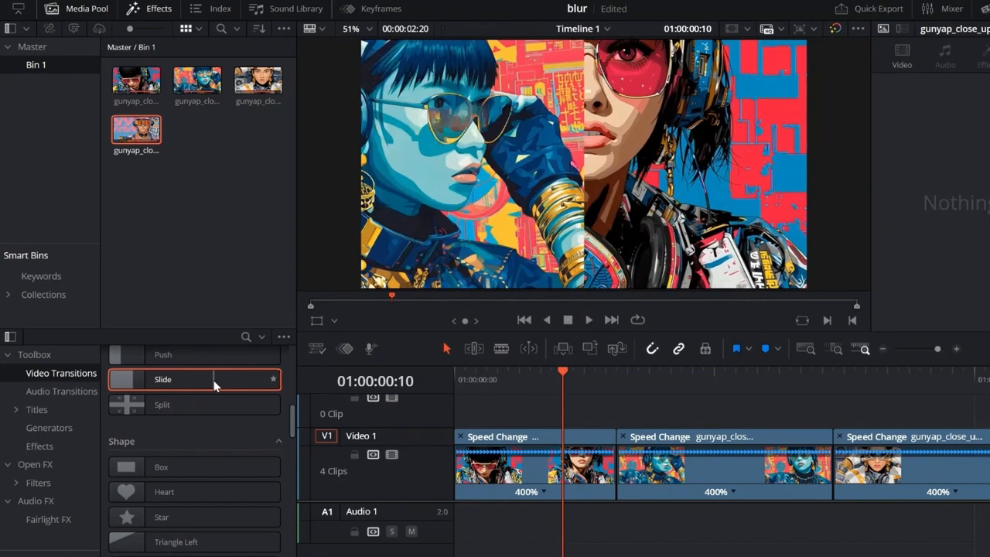
left_click_drag(216, 385, 630, 467)
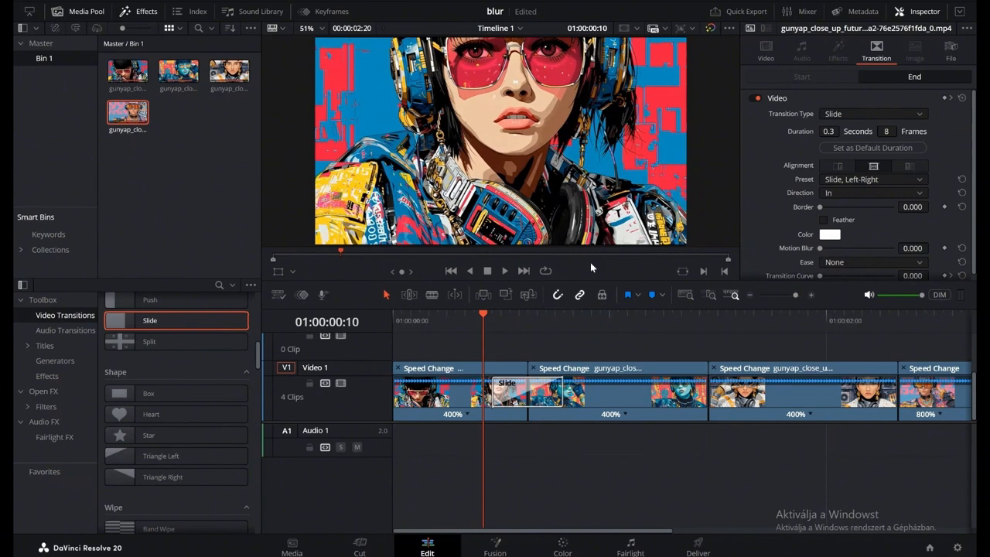
left_click(518, 399)
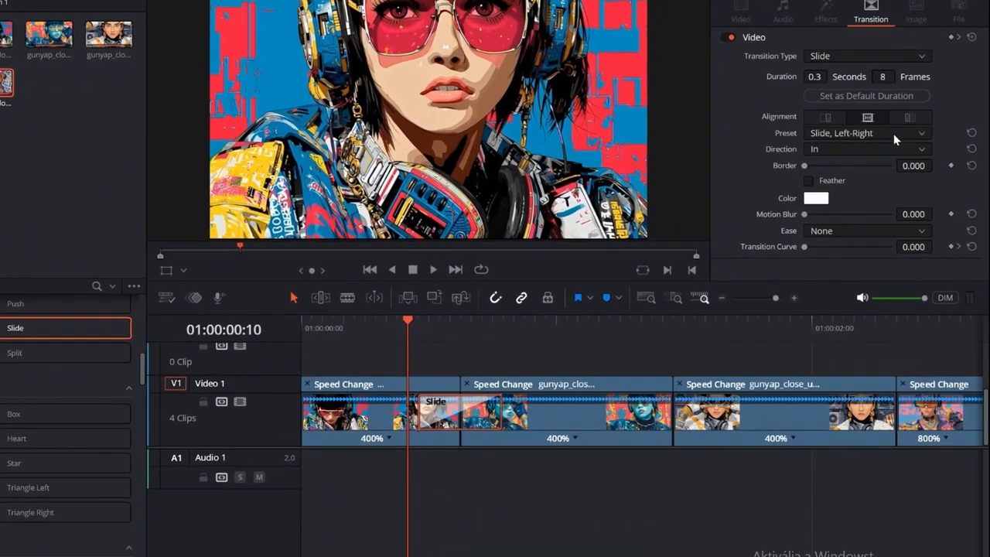
left_click(896, 156)
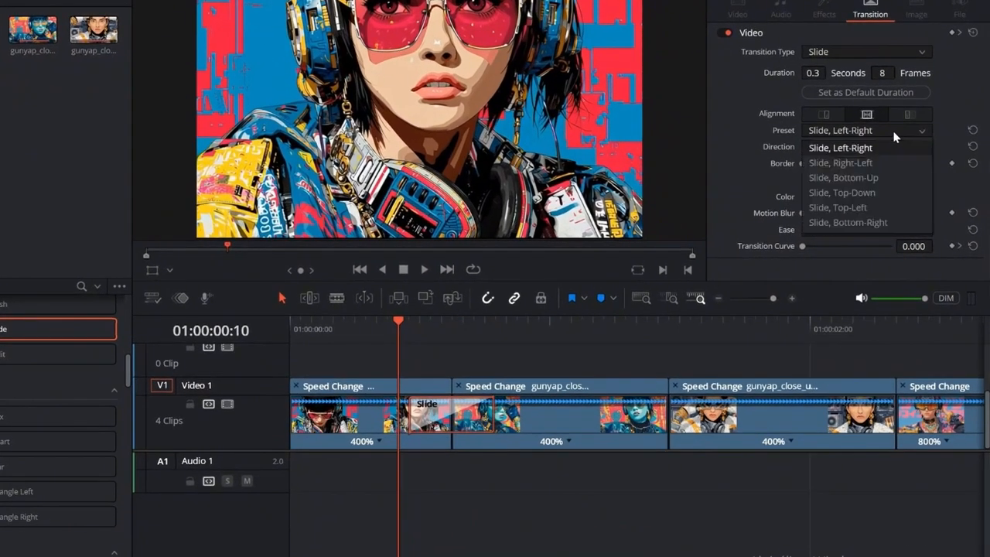
left_click(870, 198)
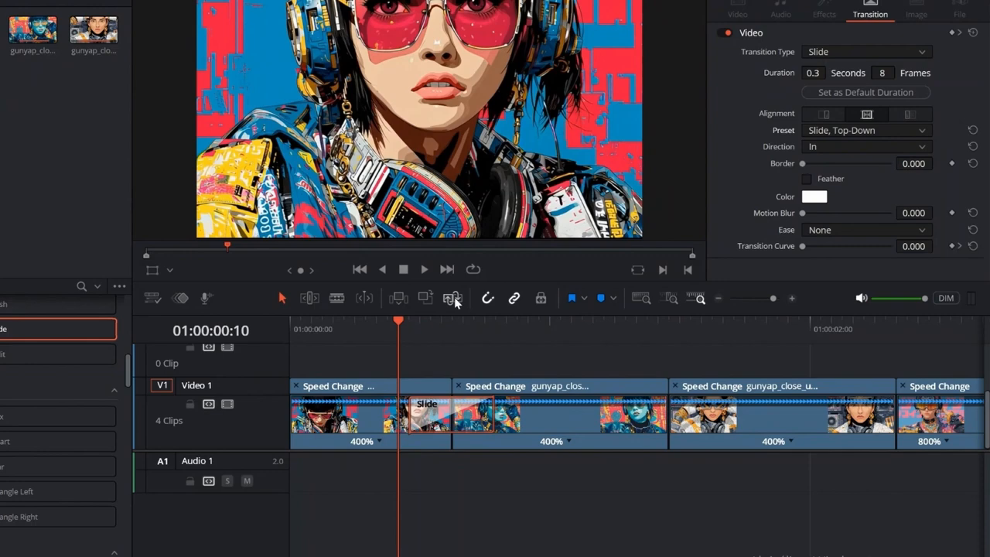
Preview the middle of the Slide transition, then set its Motion Blur to 1.000 and Ease to In & Out
left_click_drag(399, 322, 454, 324)
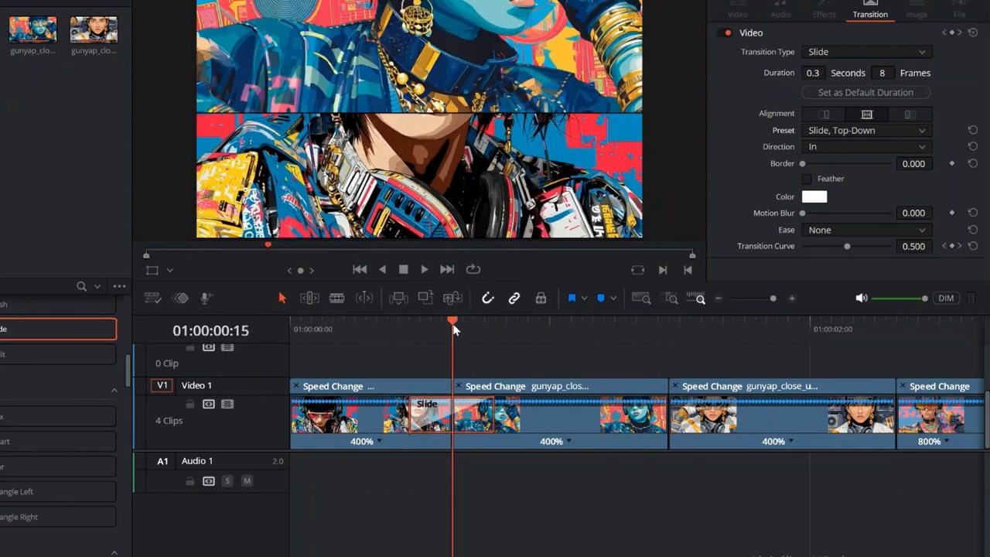
left_click_drag(803, 165, 920, 213)
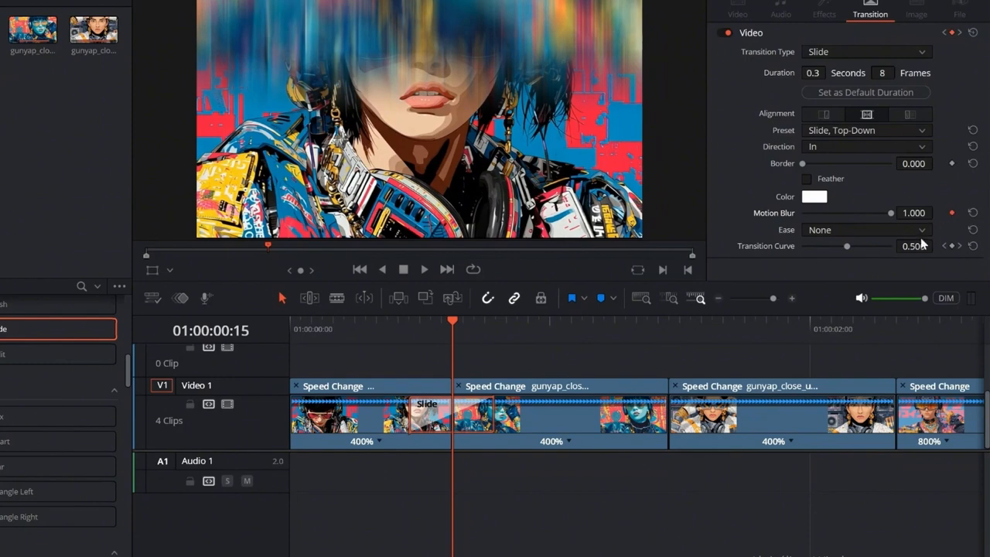
left_click(916, 231)
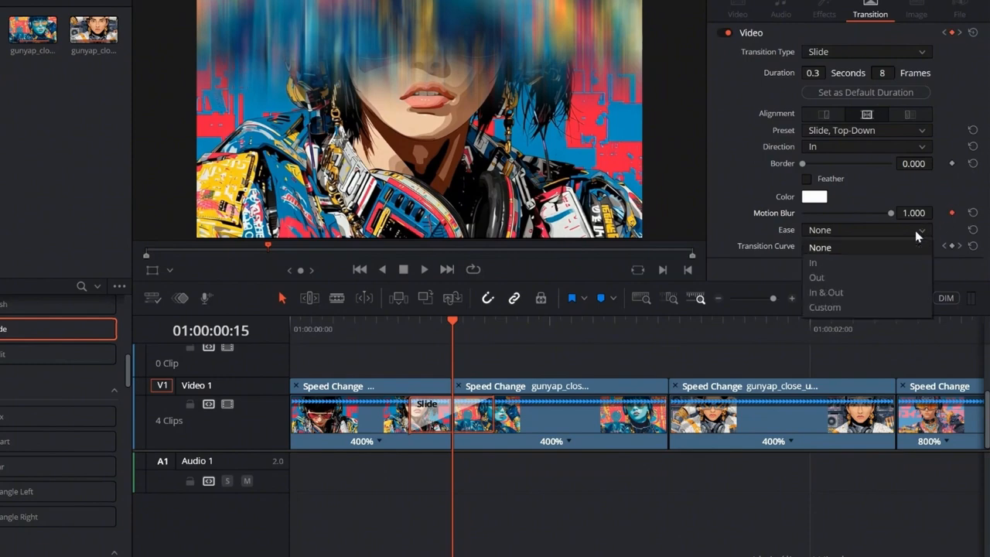
left_click(876, 301)
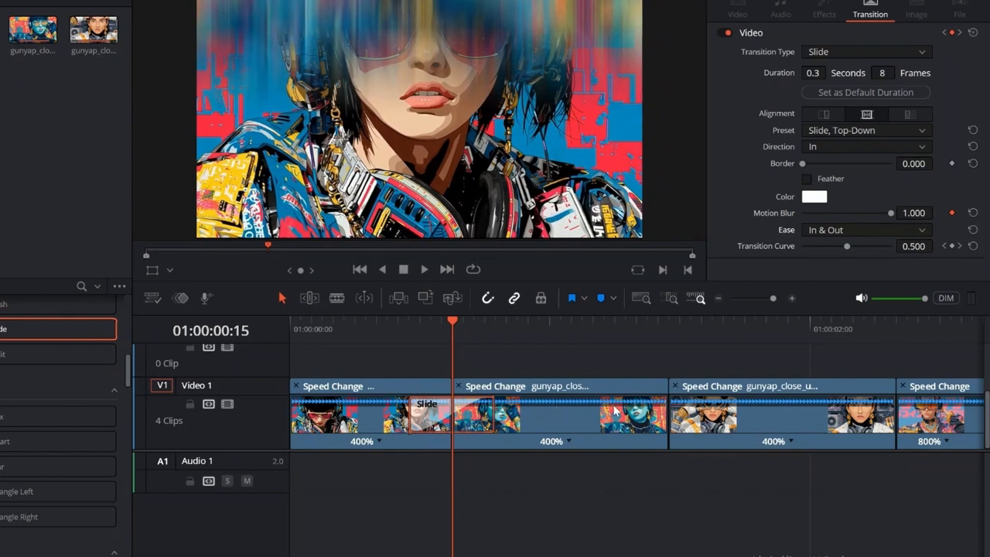
Copy the customised Slide transition onto the remaining two cuts and play the timeline from the start
left_click_drag(613, 406, 682, 417)
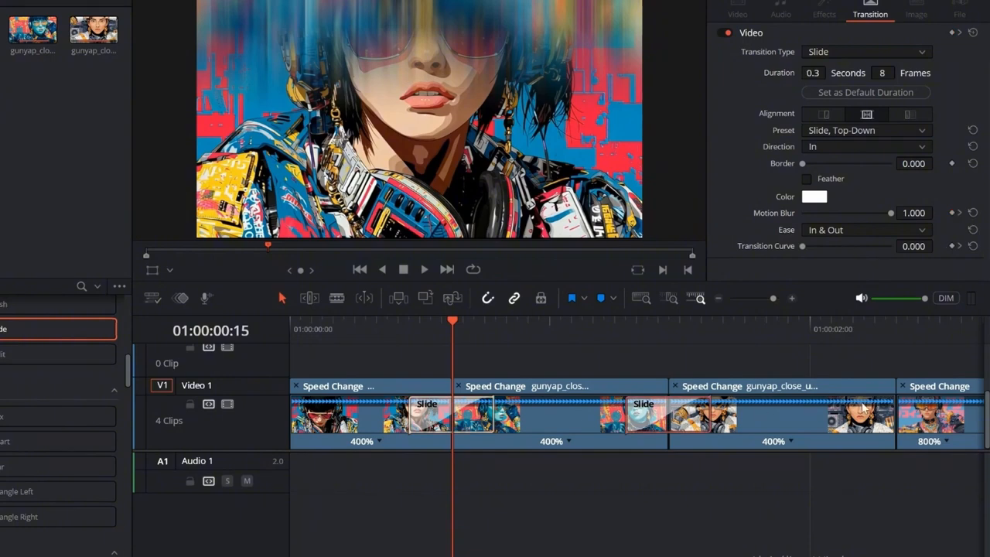
left_click_drag(862, 408, 895, 410)
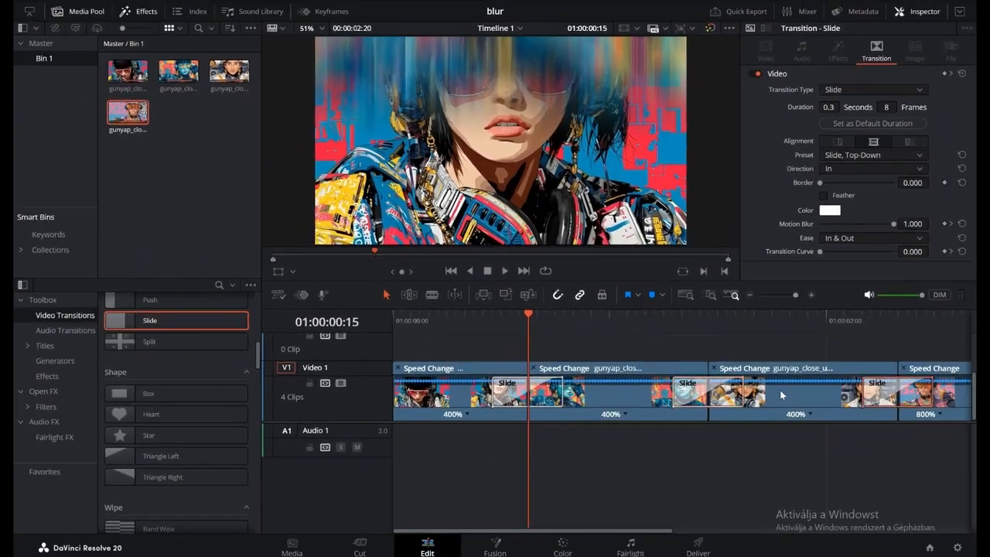
left_click_drag(529, 317, 391, 324)
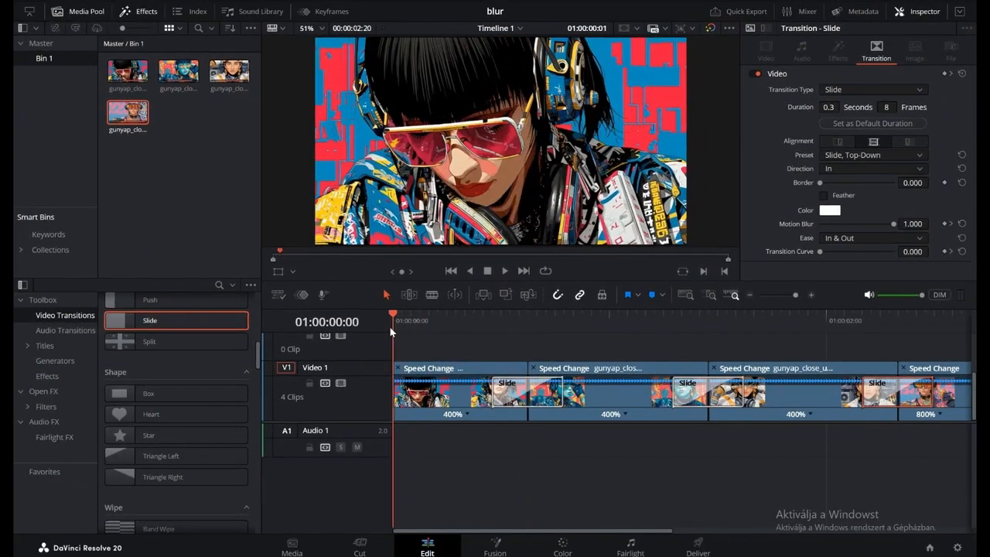
left_click(505, 273)
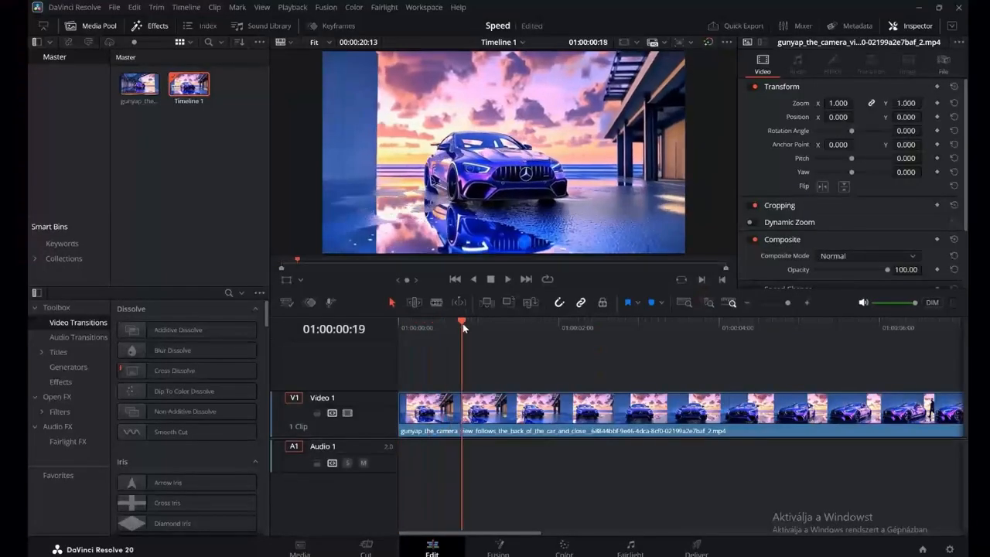
In the Speed project, enable retime controls on the car clip and add a speed point at 01:00:01:01
left_click_drag(463, 323, 499, 392)
mouse_move(499, 351)
left_mouse_down()
mouse_move(496, 320)
mouse_move(482, 358)
left_mouse_up()
left_click(503, 415)
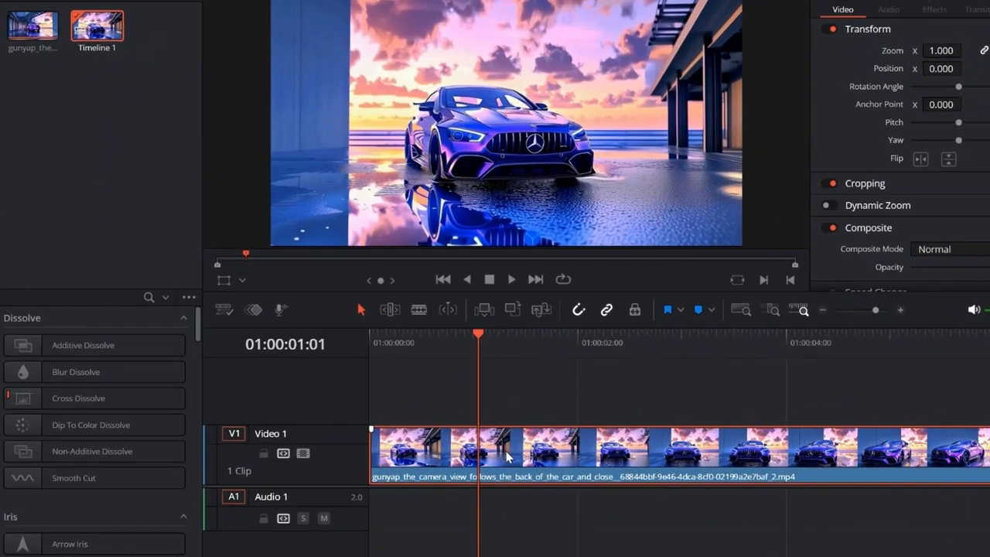
key("ctrl+r")
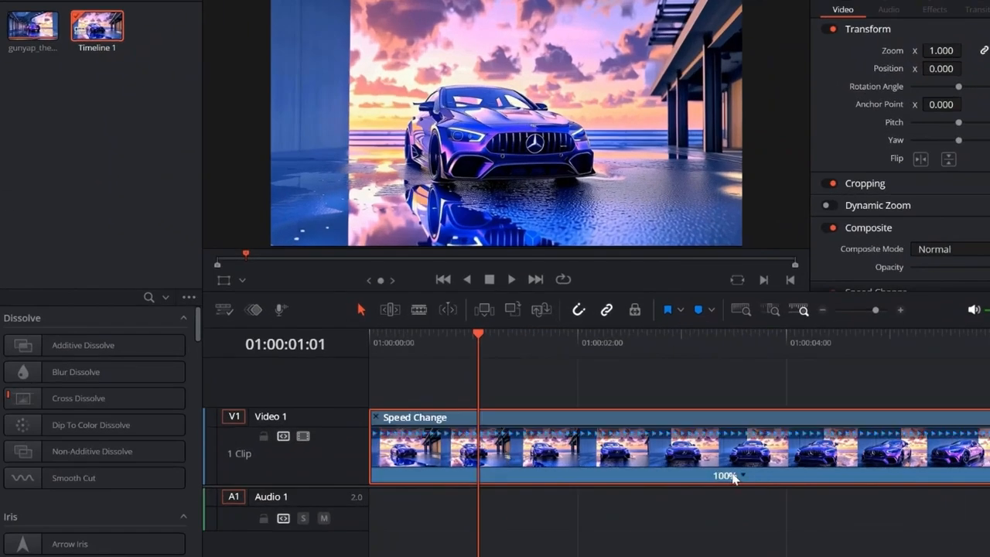
left_click(742, 478)
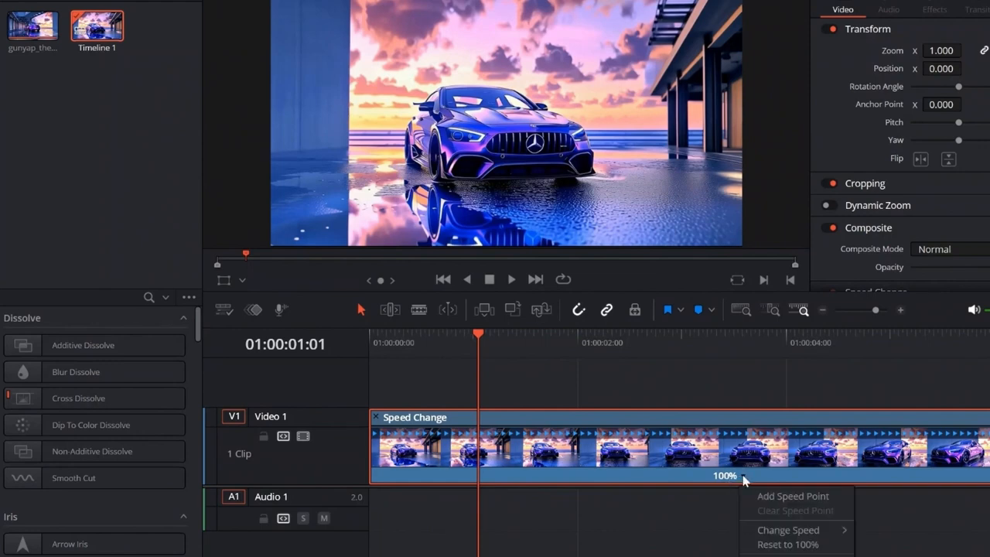
left_click(792, 496)
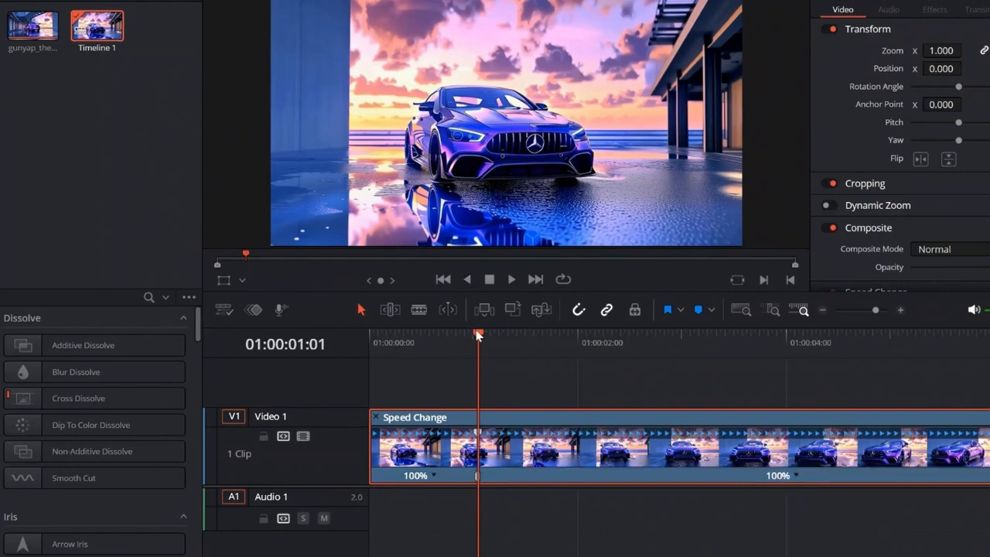
Add a speed point to the car clip at 01:00:05:12 and set the segment between the two points to 400% speed
left_click_drag(478, 334, 943, 396)
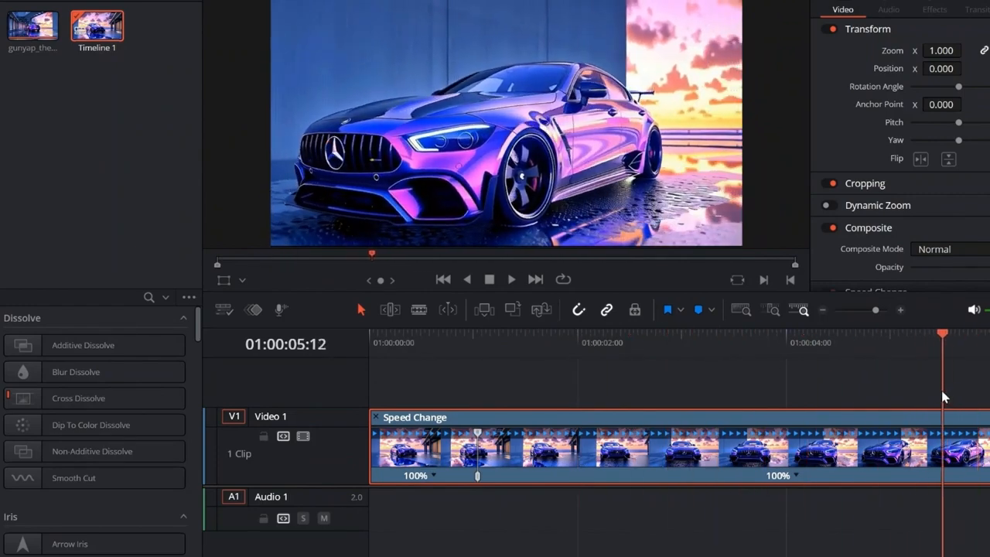
left_click(795, 476)
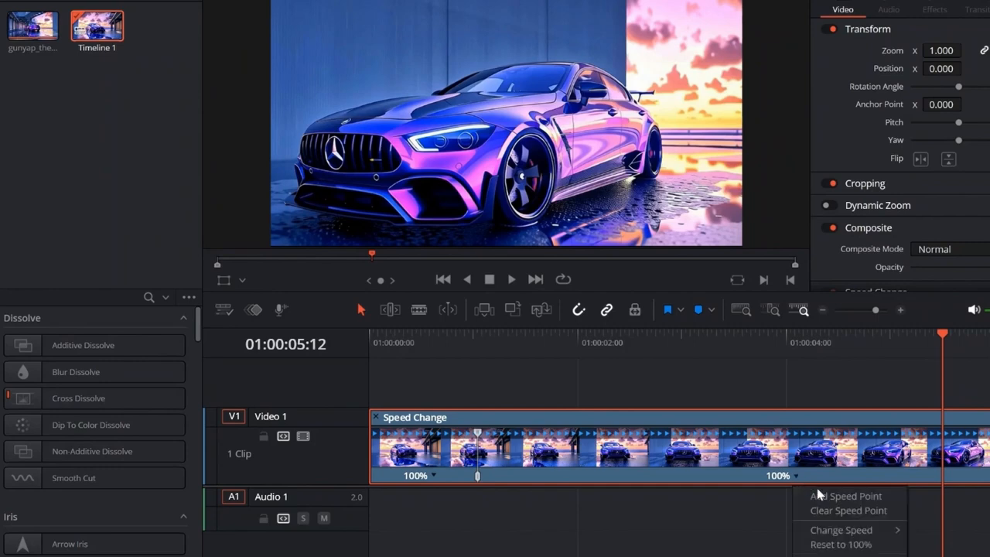
left_click(844, 496)
left_click(719, 477)
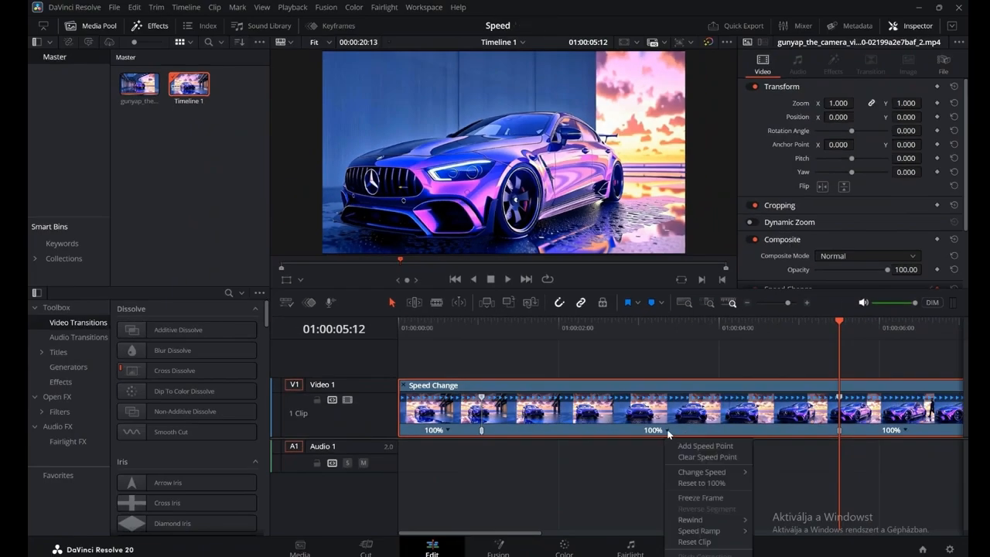
mouse_move(703, 476)
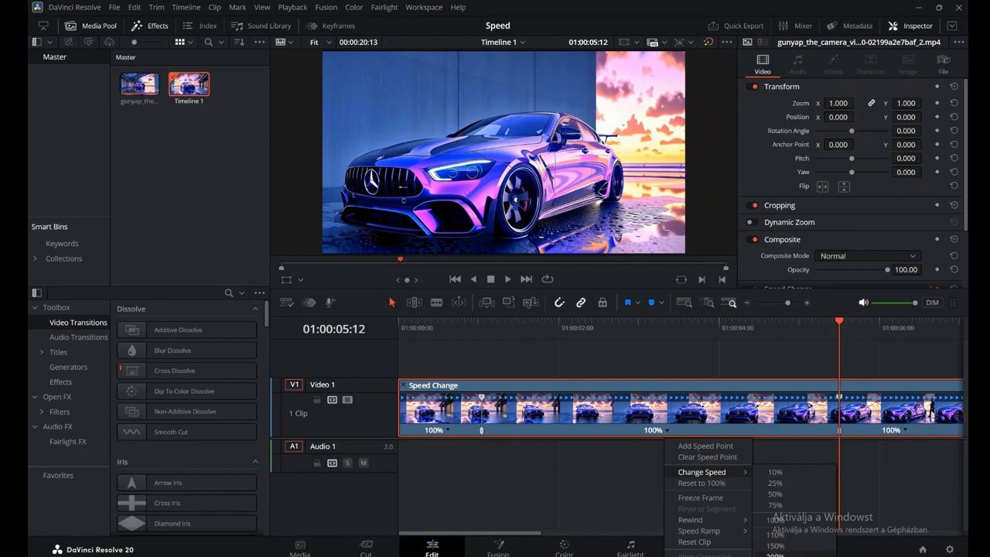
left_click(776, 556)
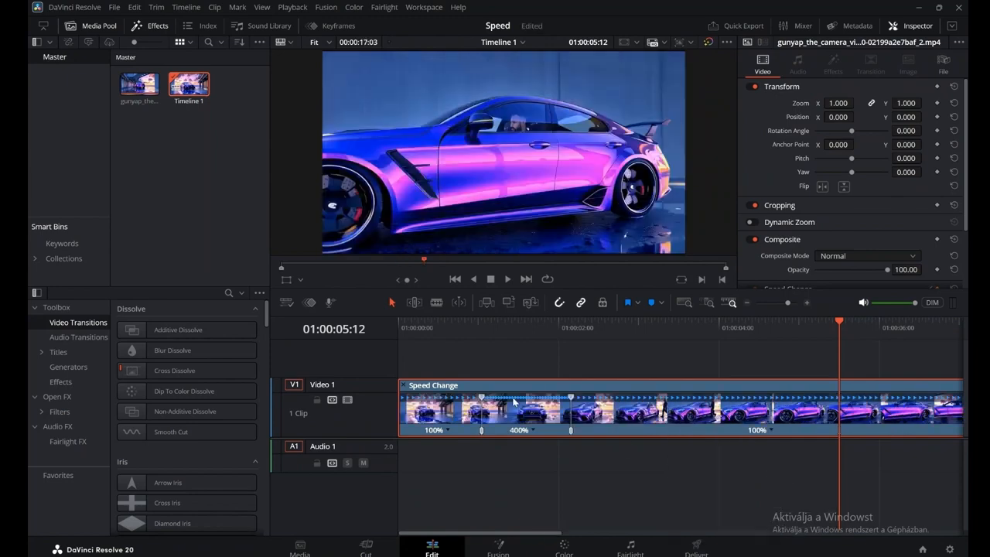
Play the retimed car clip from the beginning and replay the part after the sped-up segment
key("Home")
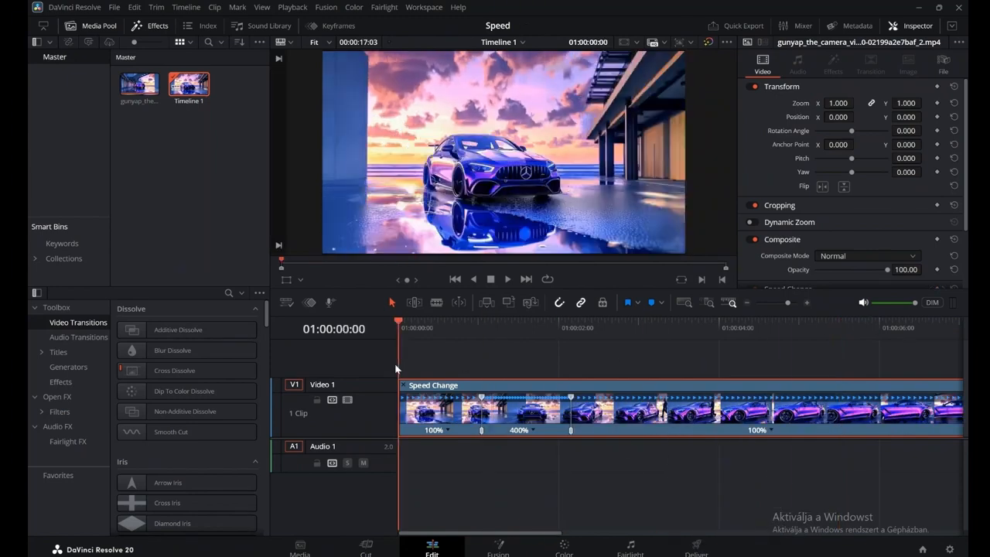
left_click(507, 280)
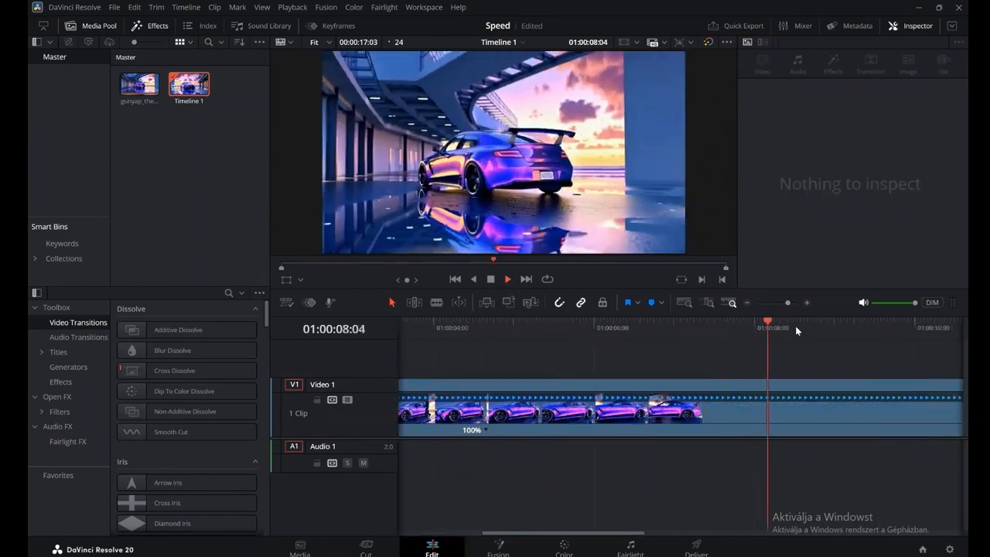
key("space")
left_click_drag(755, 328, 499, 351)
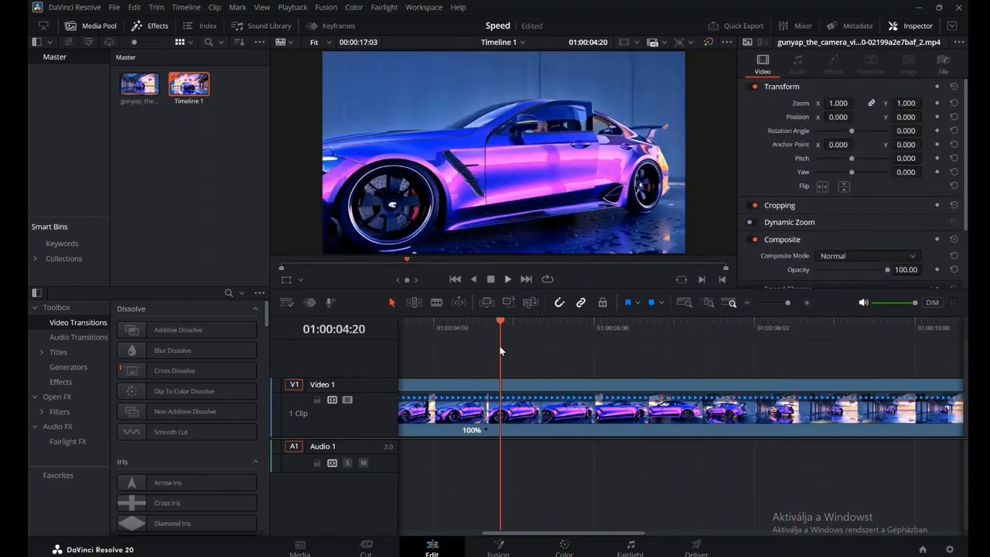
key("space")
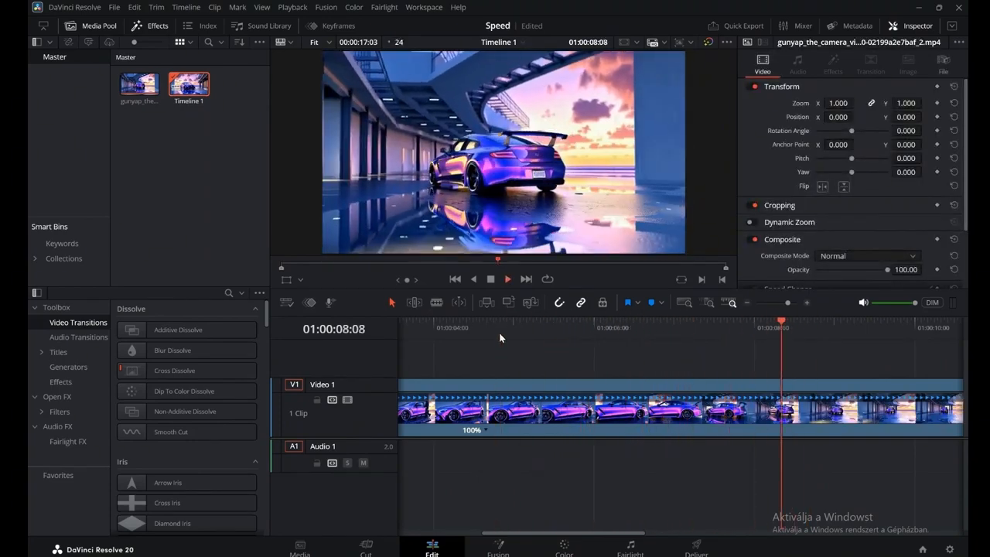
left_click(718, 364)
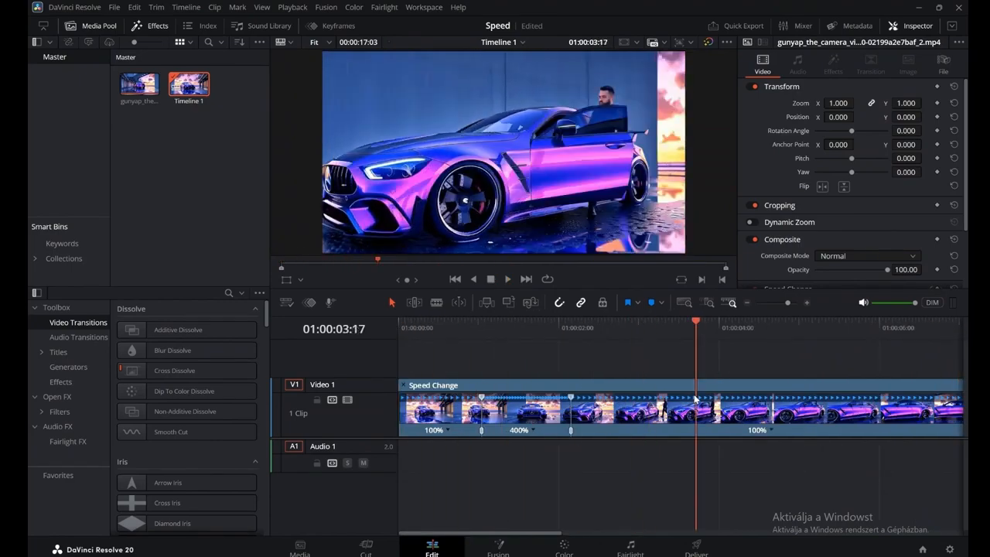
Add two more speed points to the car clip, at 01:00:05:02 and 01:00:07:17
left_click_drag(694, 399, 806, 387)
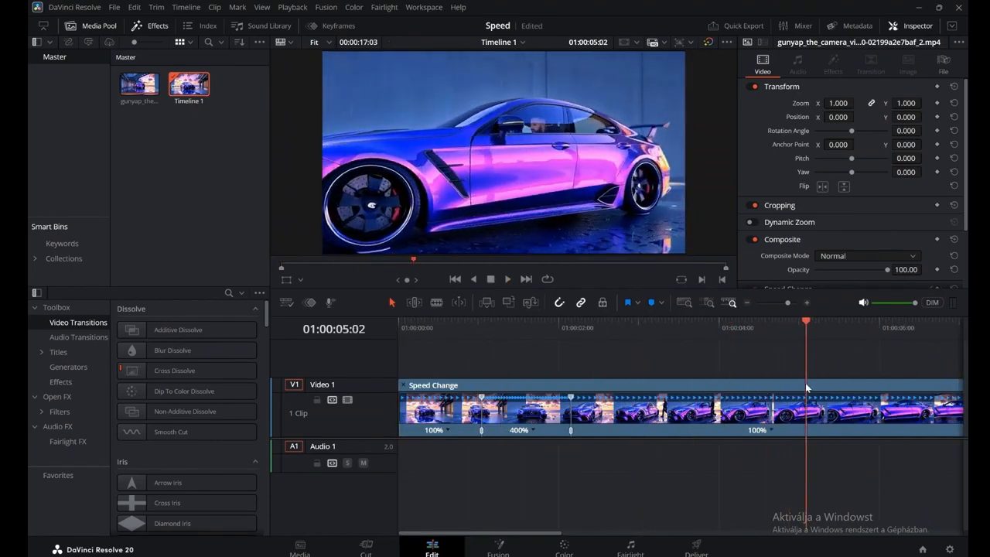
left_click(772, 431)
left_click(787, 445)
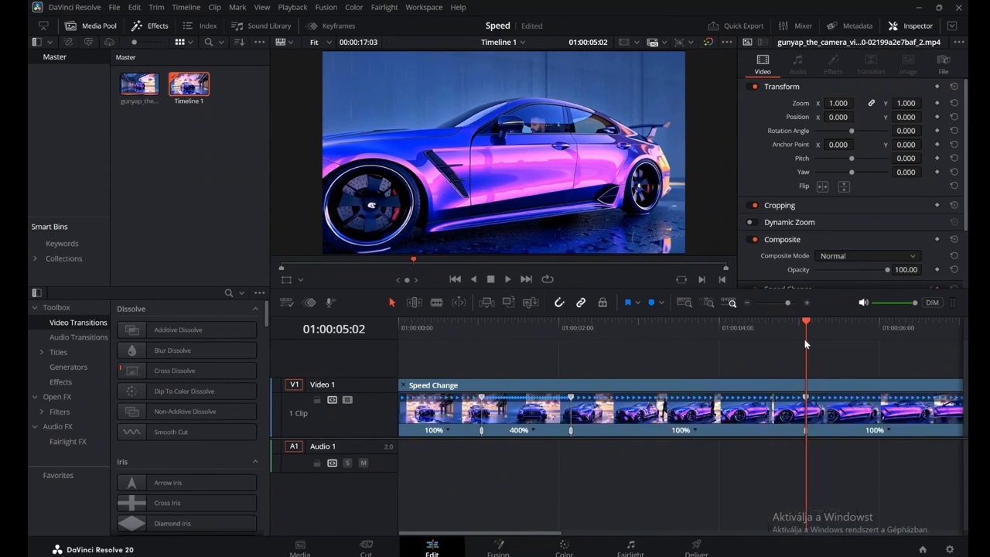
left_click_drag(805, 321, 668, 340)
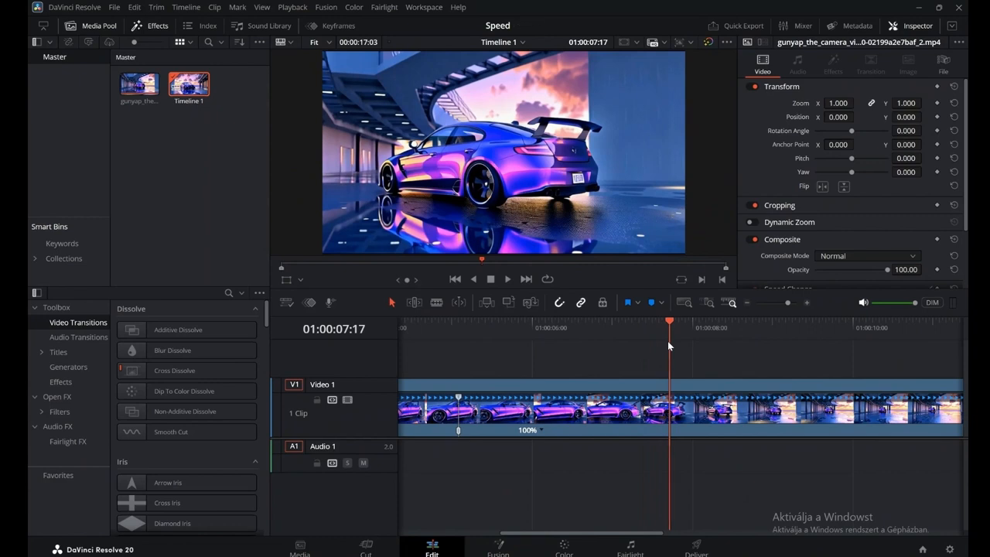
left_click(541, 431)
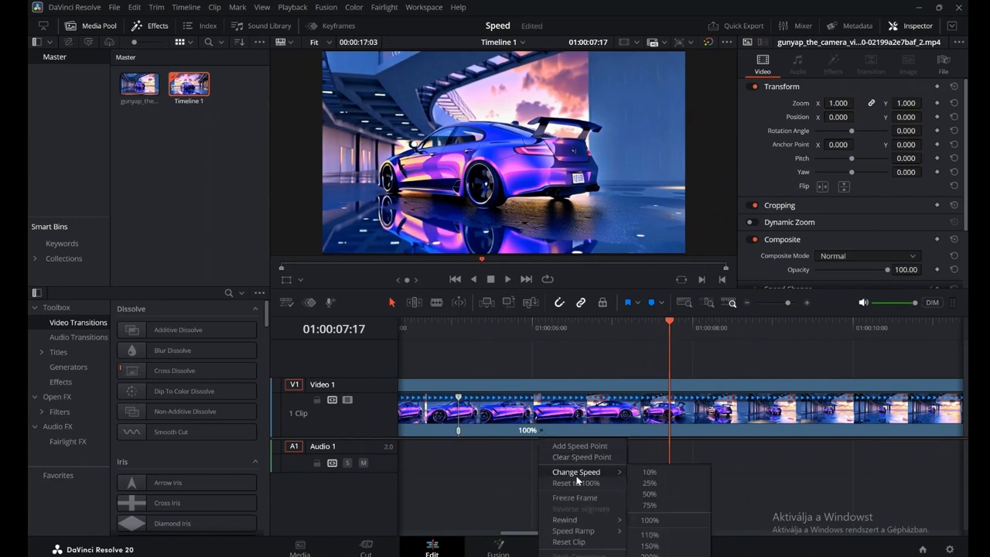
left_click(579, 446)
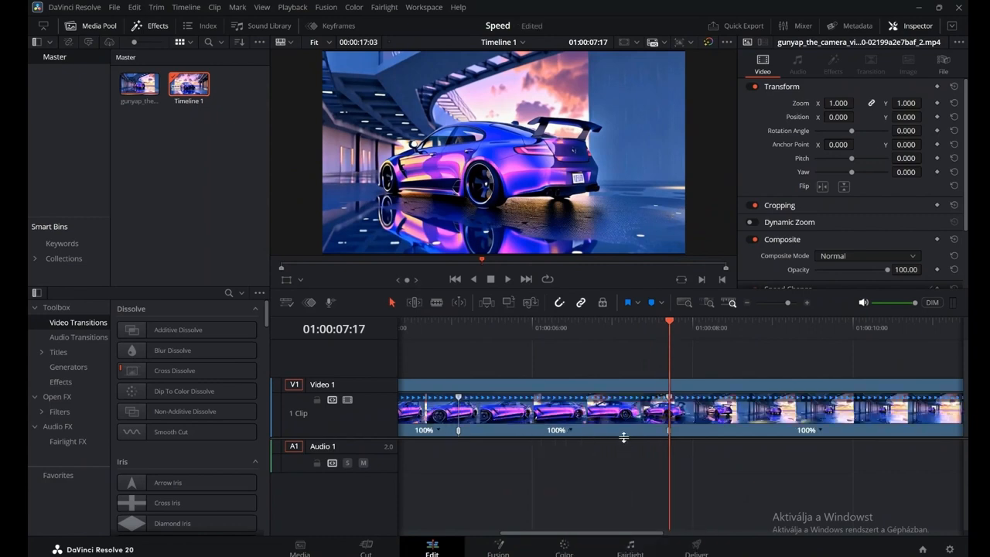
Set the car clip segment between the last two speed points to 400% speed
left_click(569, 428)
mouse_move(642, 473)
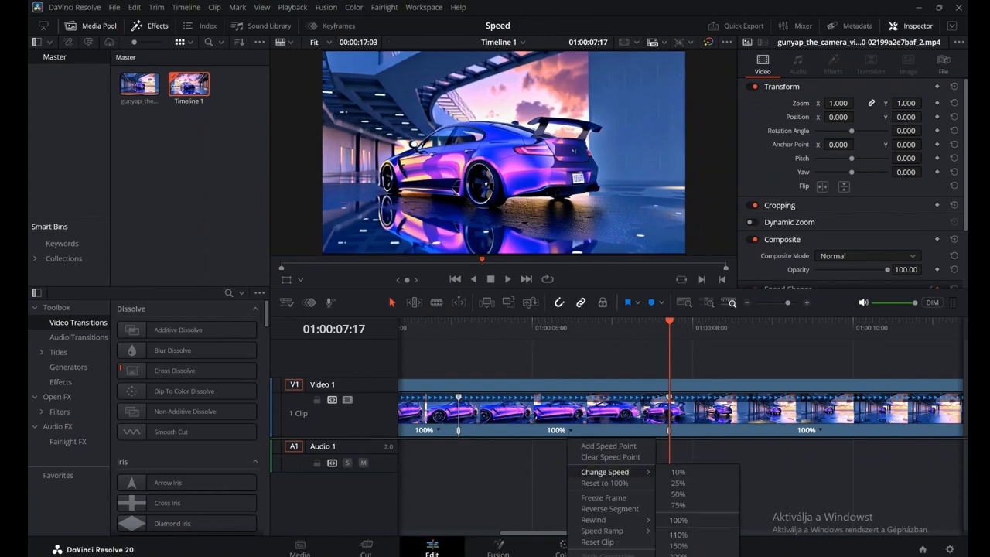
left_click(672, 493)
Review the car clip's final segment near 01:00:08:20 and set its speed to 200%
left_click_drag(669, 318, 757, 346)
left_click(741, 429)
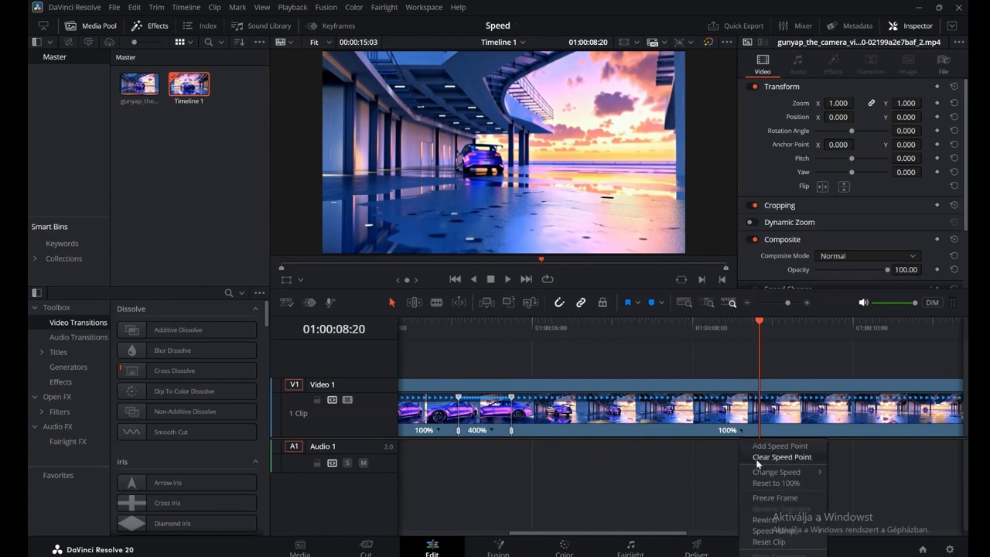
mouse_move(762, 471)
left_click(841, 506)
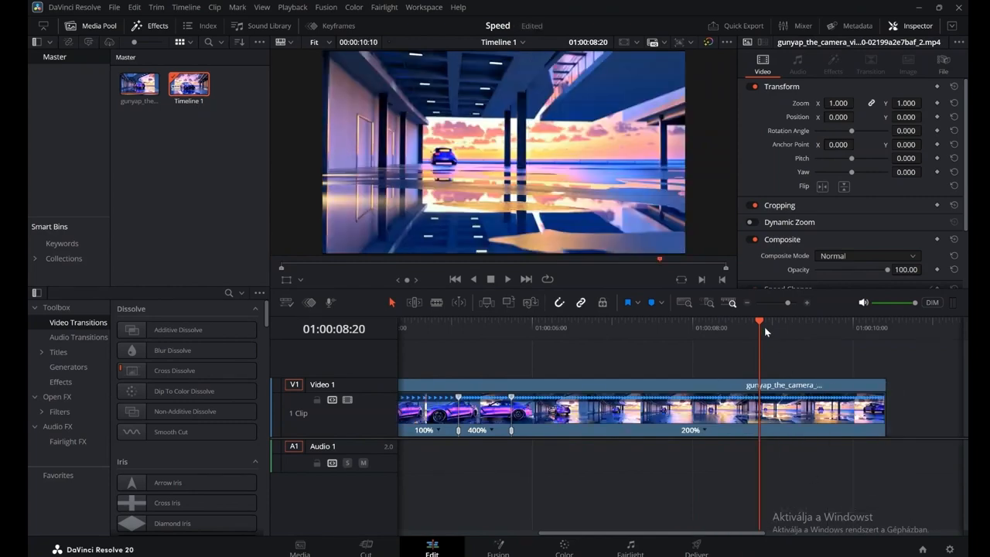
Play back the retimed car clip from the start of the timeline
left_click_drag(759, 322, 409, 321)
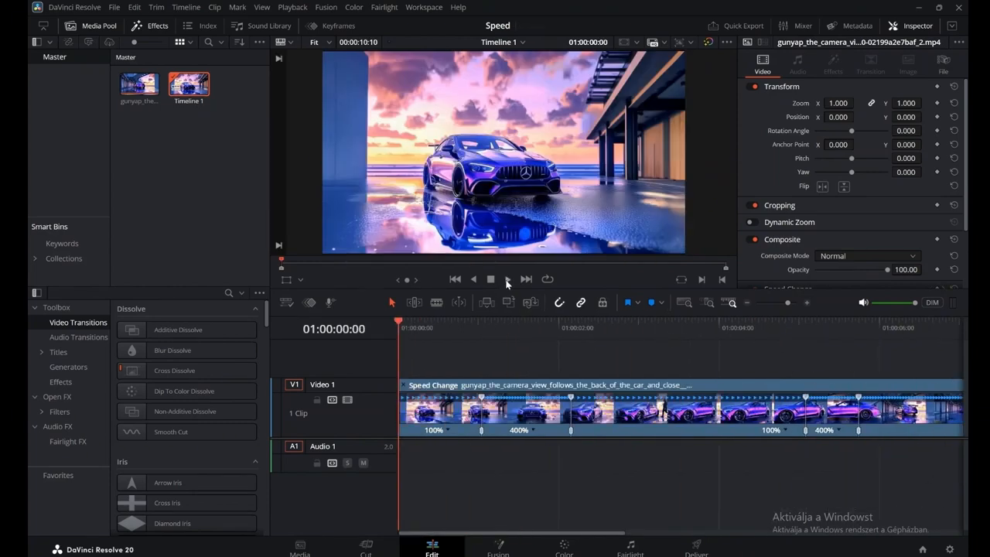
left_click(507, 280)
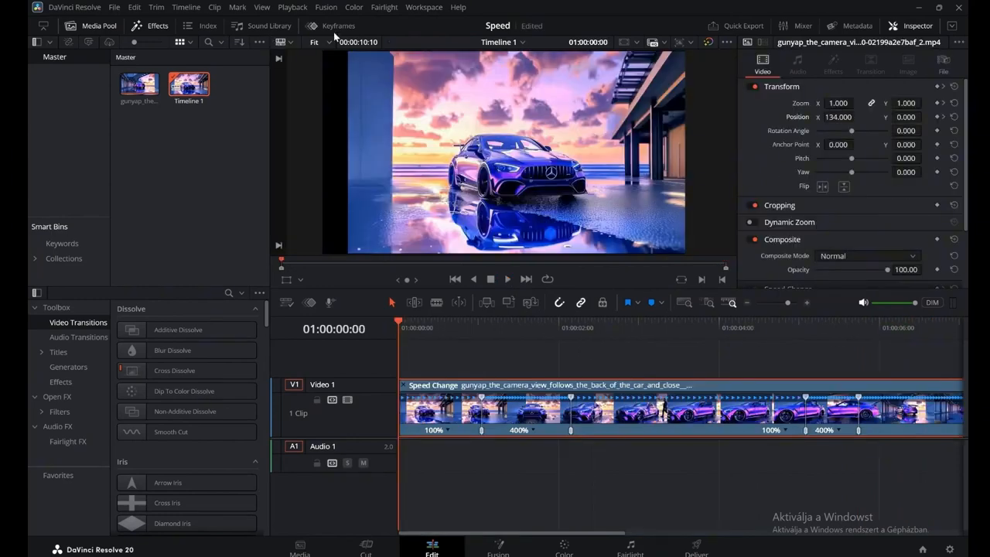
Show the car clip's Retime Speed and Retime Frame curves in a detached, enlarged Keyframe Editor
left_click(334, 29)
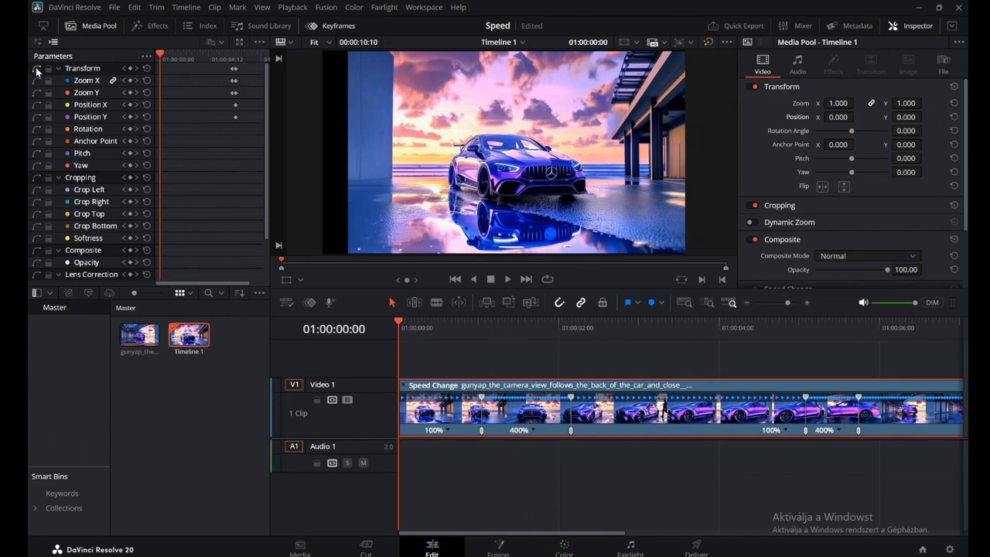
left_click_drag(267, 120, 267, 162)
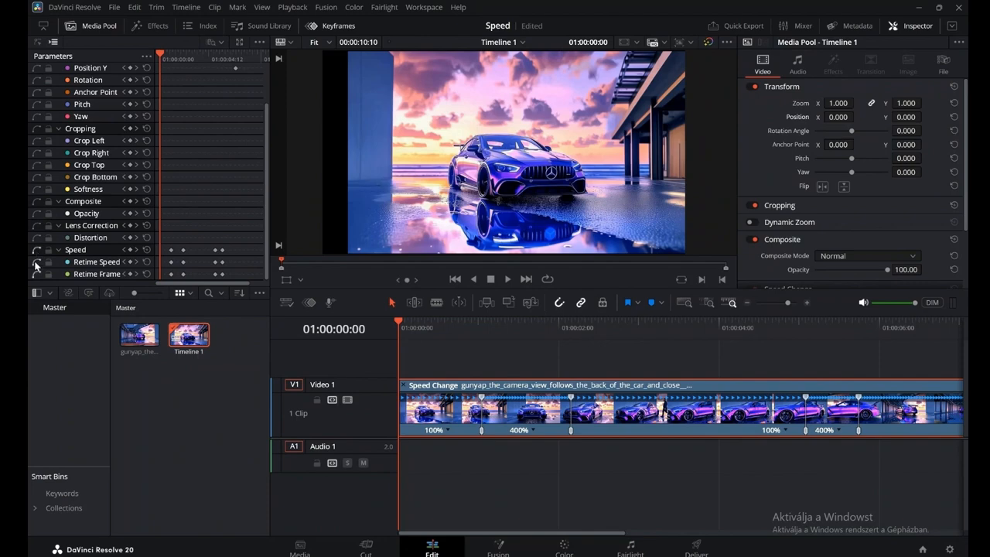
left_click(37, 42)
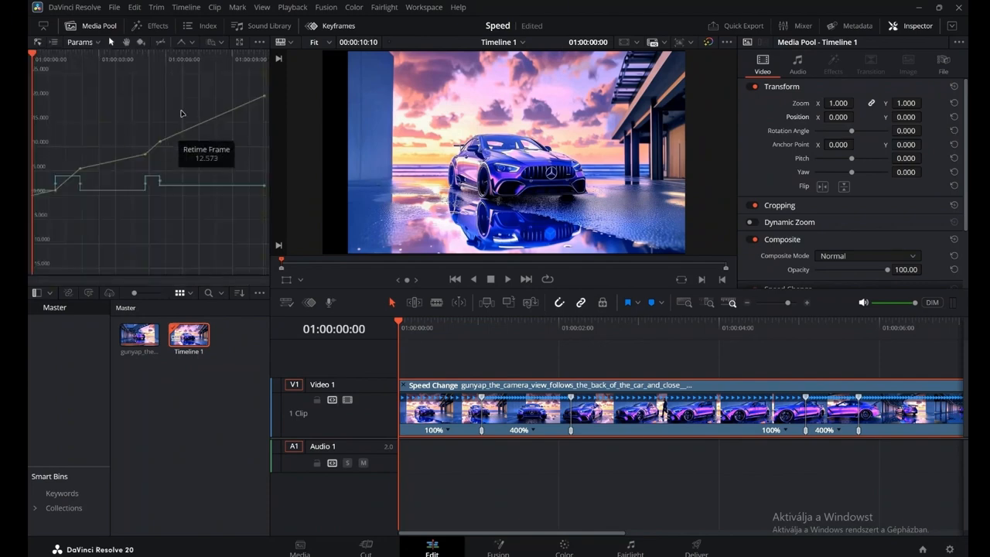
left_click(239, 42)
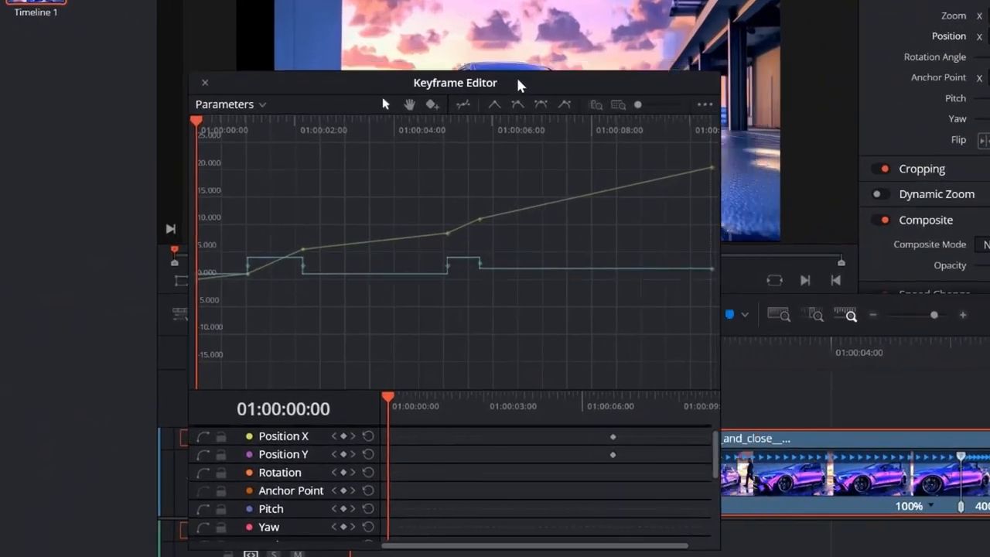
left_click_drag(518, 85, 591, 71)
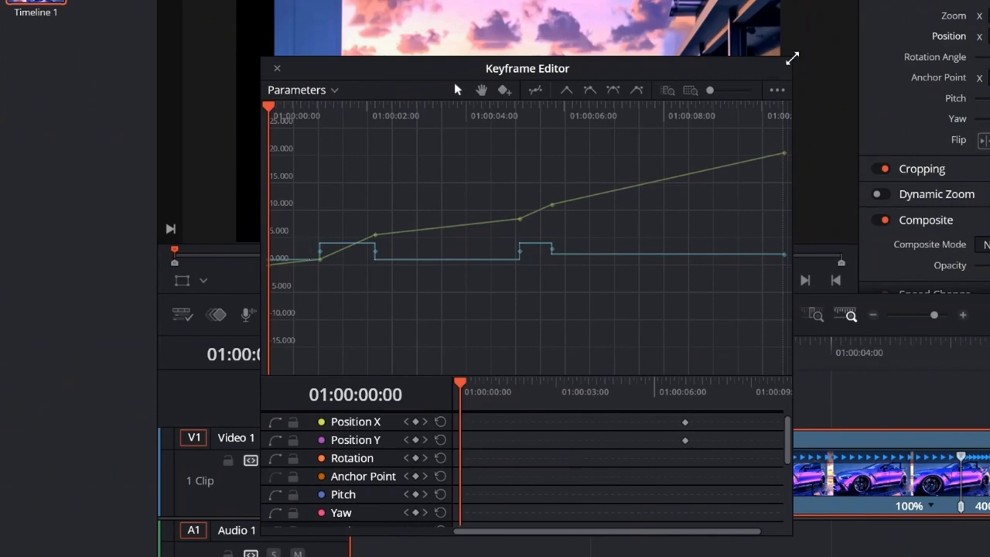
left_click_drag(789, 59, 987, 0)
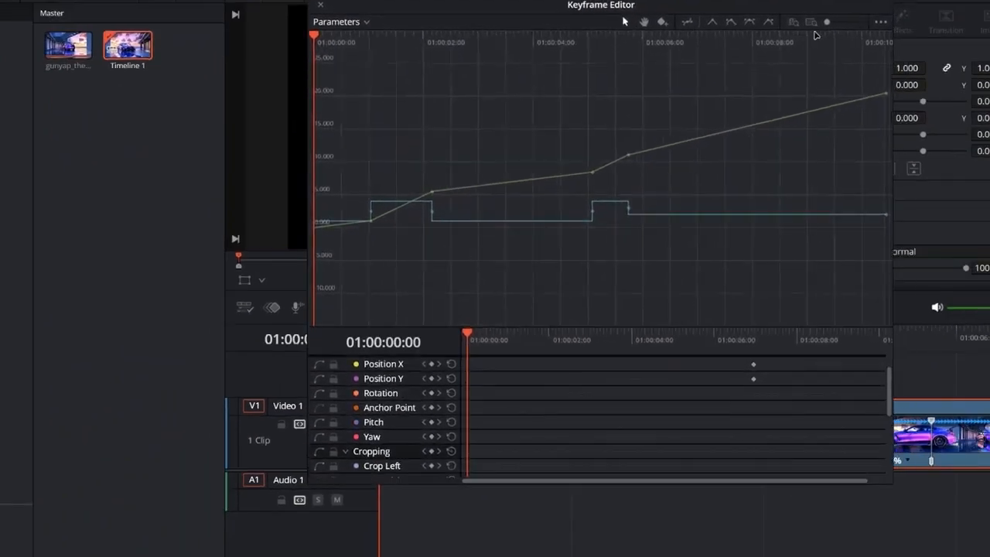
Smooth the Retime Speed curve at the speed points of both 400% segments and raise the first of these segments to 420%
left_click(362, 221)
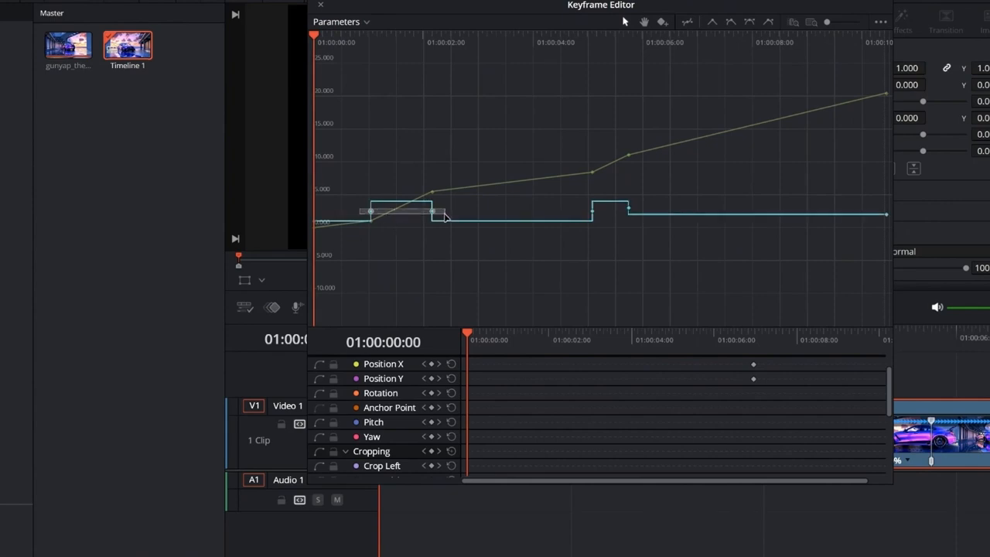
left_click(749, 22)
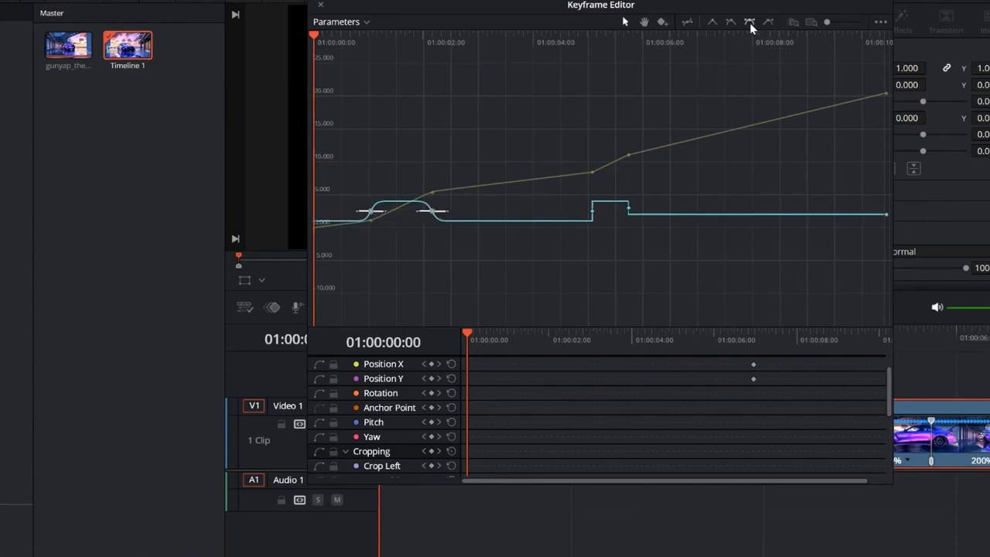
left_click_drag(569, 212, 656, 207)
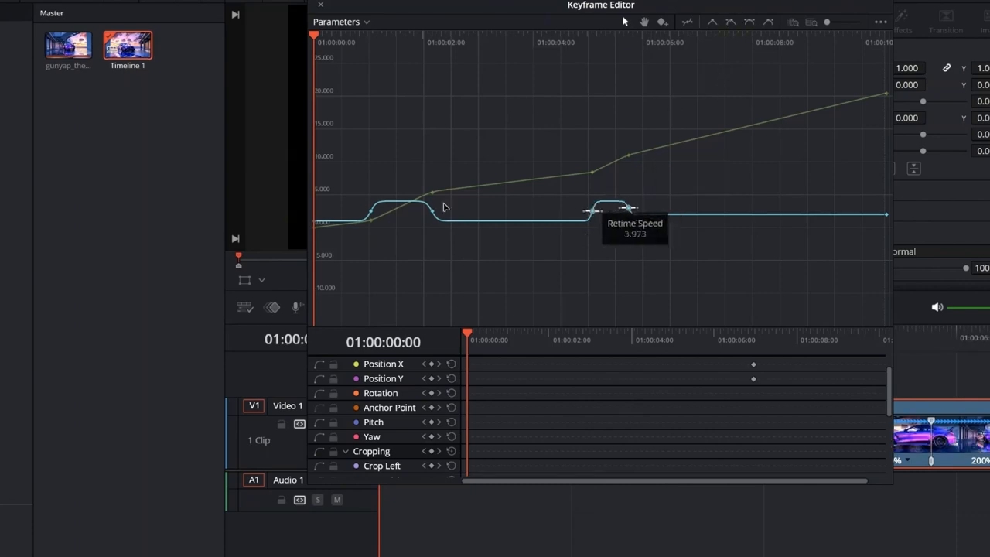
left_click_drag(402, 199, 407, 195)
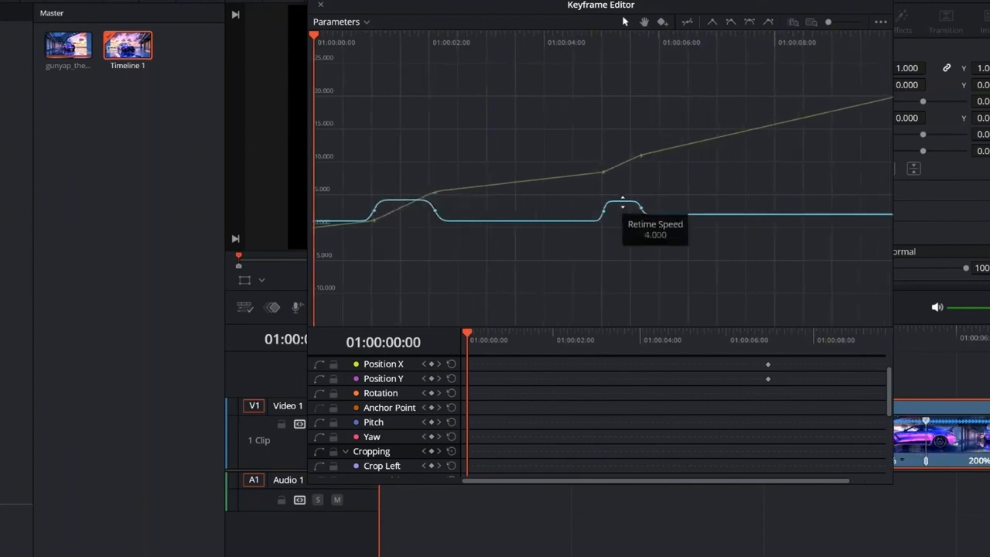
mouse_move(620, 200)
left_mouse_down()
mouse_move(623, 186)
mouse_move(630, 203)
left_mouse_up()
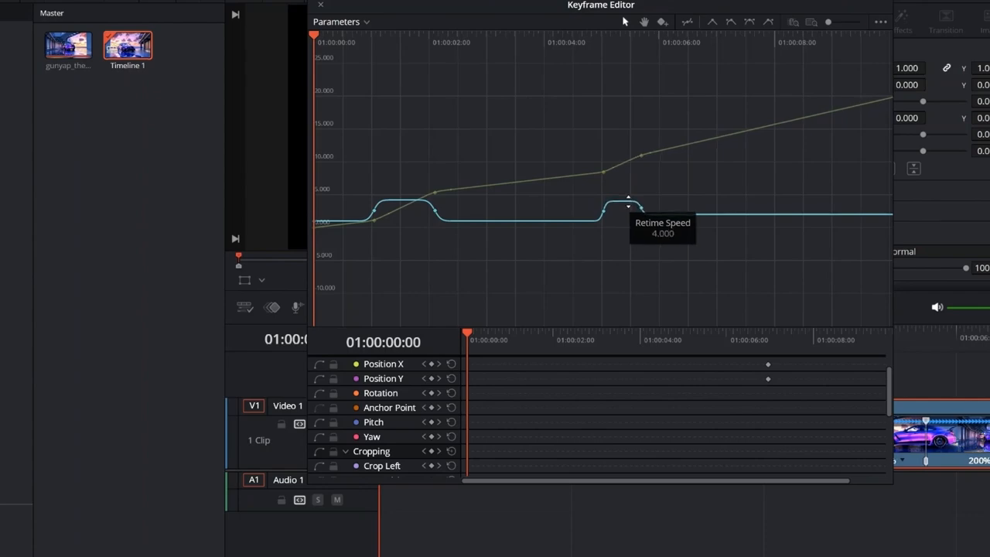
Play back the smoothed speed ramp, close the detached Keyframe Editor and replay the car clip from the start
left_click_drag(854, 5, 430, 87)
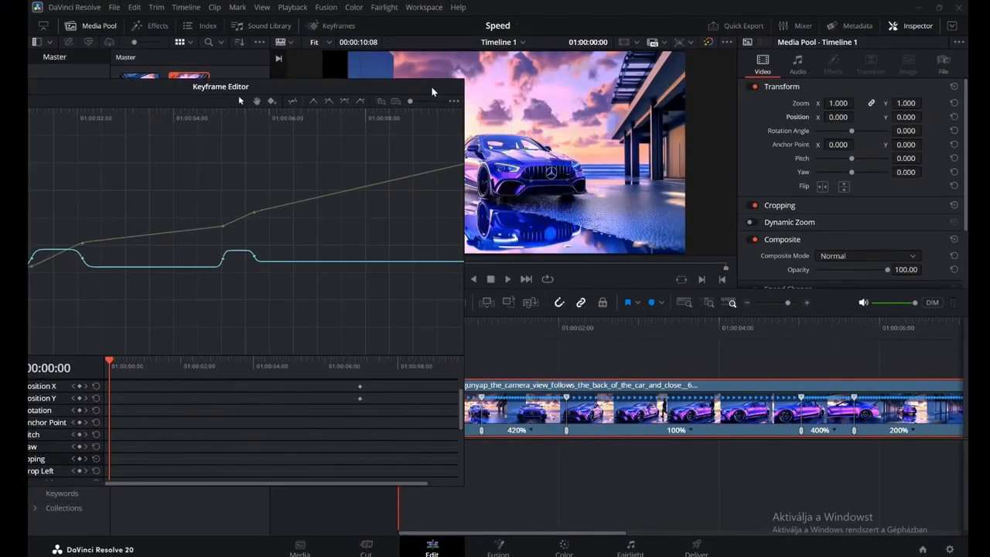
left_click(507, 282)
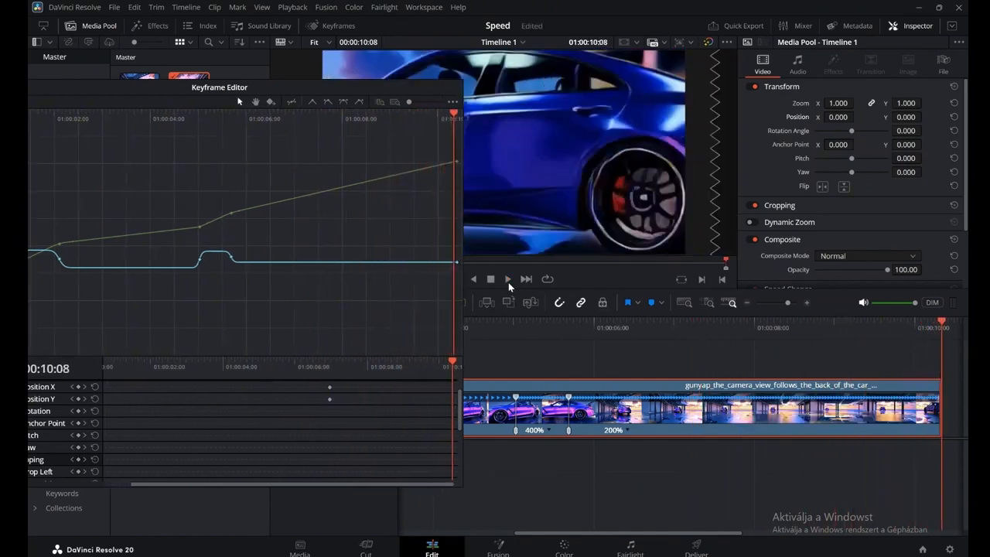
left_click_drag(349, 85, 546, 92)
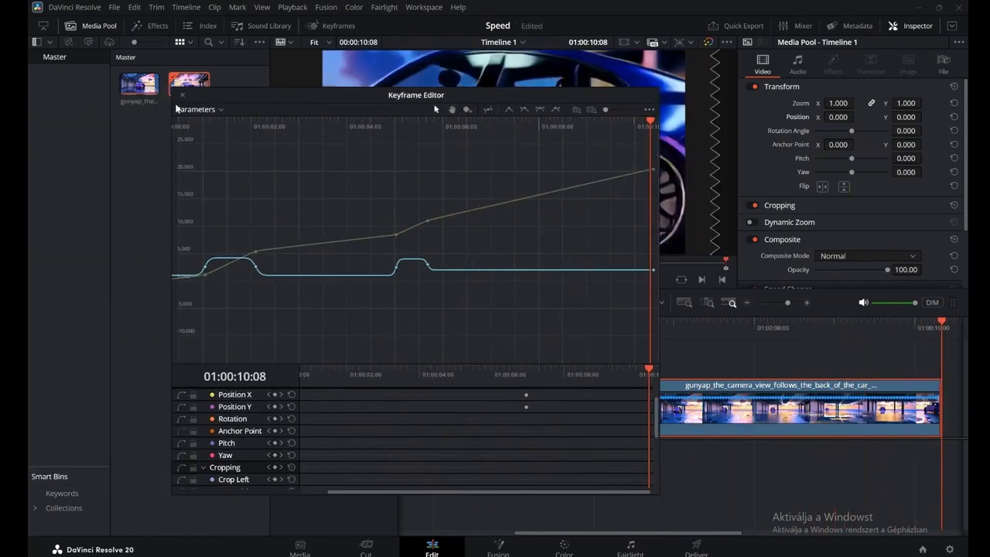
left_click(182, 96)
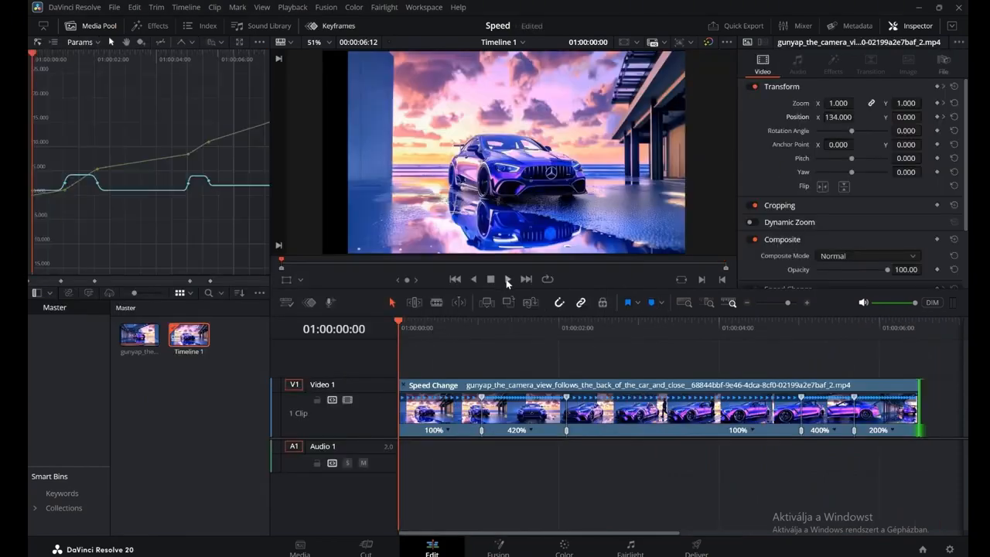
left_click(507, 279)
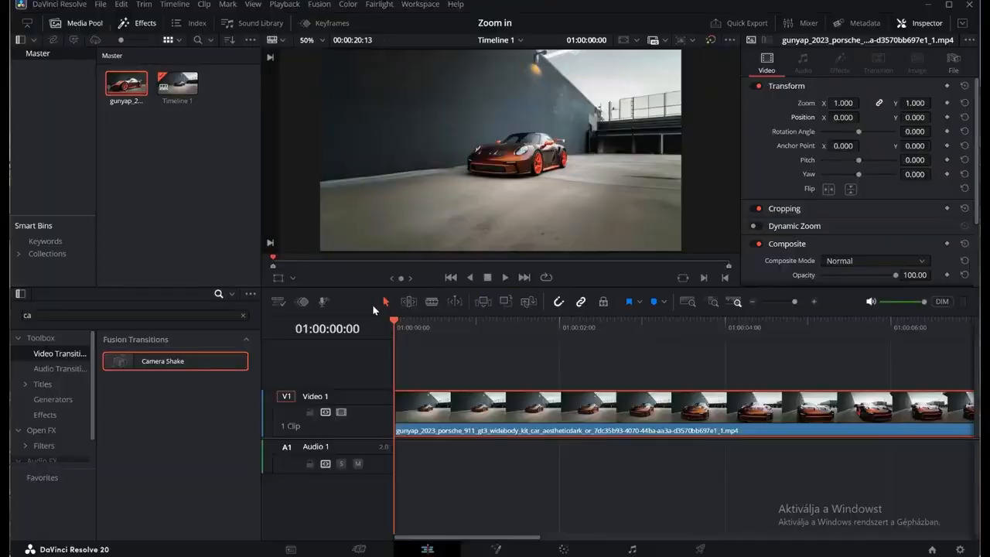
Add Zoom and Position keyframes to the Porsche clip at 01:00:03:10
left_click_drag(395, 319, 677, 335)
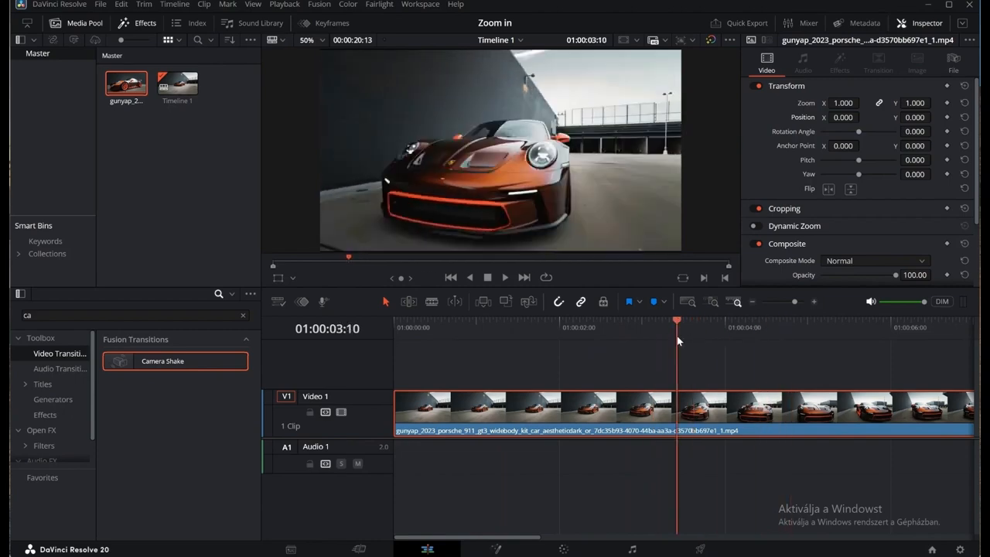
right_click(677, 336)
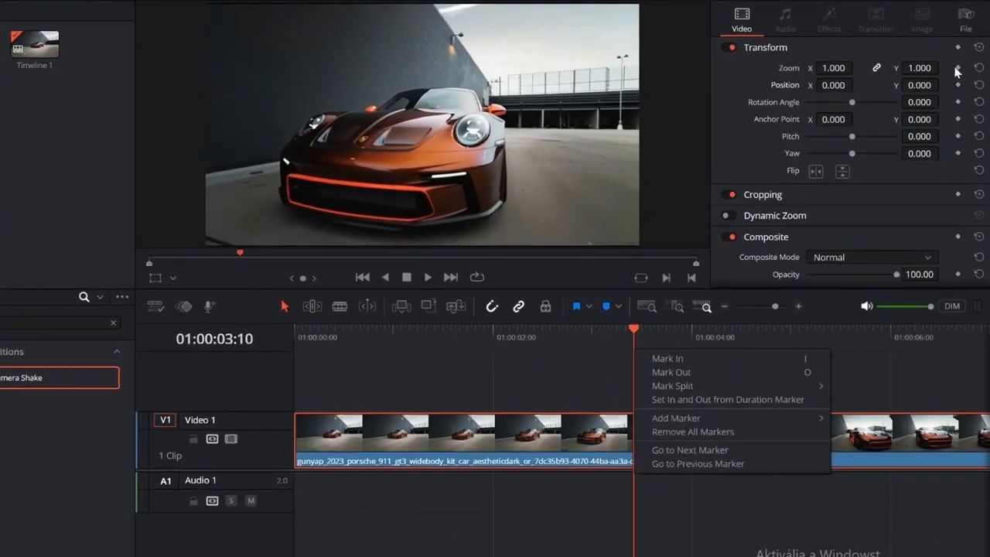
left_click(957, 68)
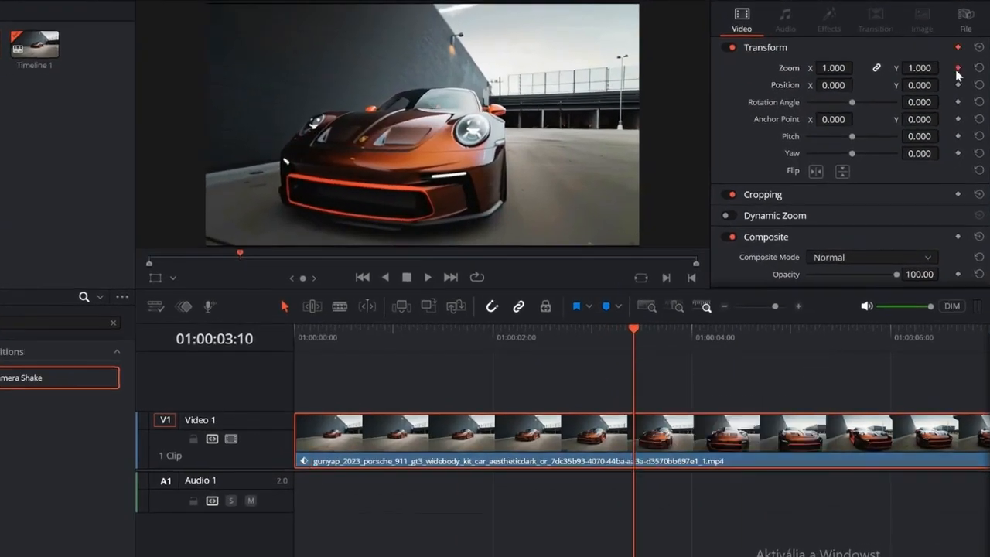
left_click(957, 85)
right_click(633, 332)
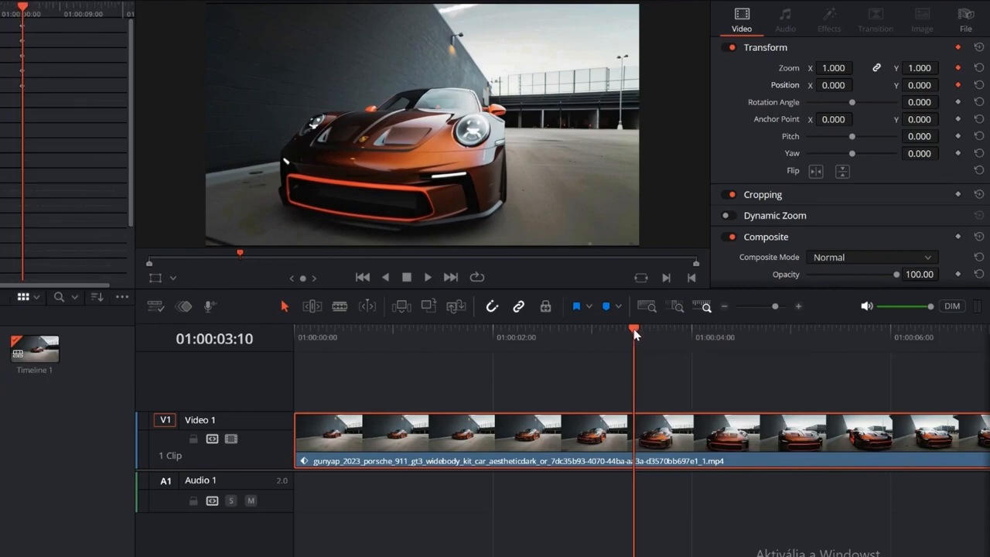
Set the Porsche clip's Zoom to 1.4 at 01:00:03:21 and keyframe its Position there
left_click_drag(641, 328, 679, 331)
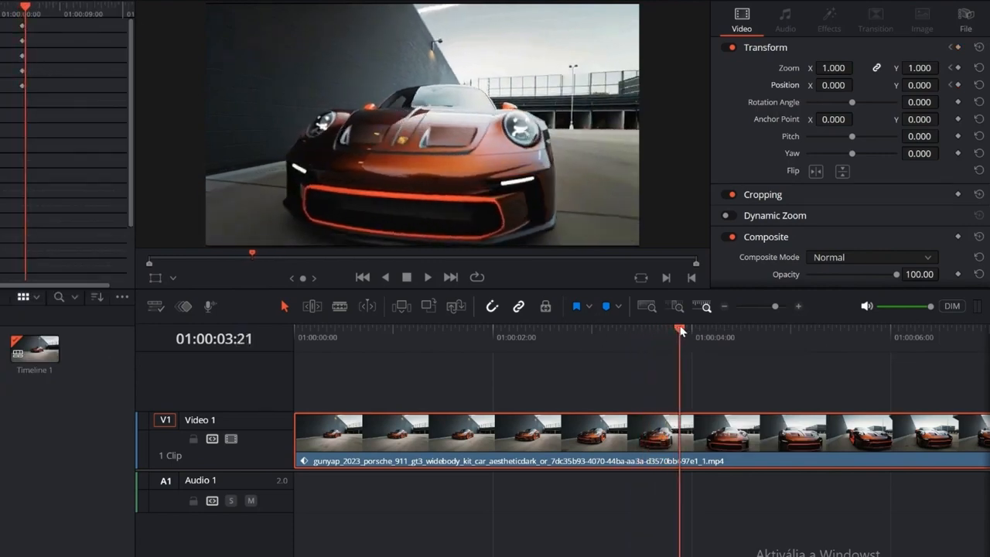
right_click(679, 331)
left_click(835, 68)
double_click(834, 68)
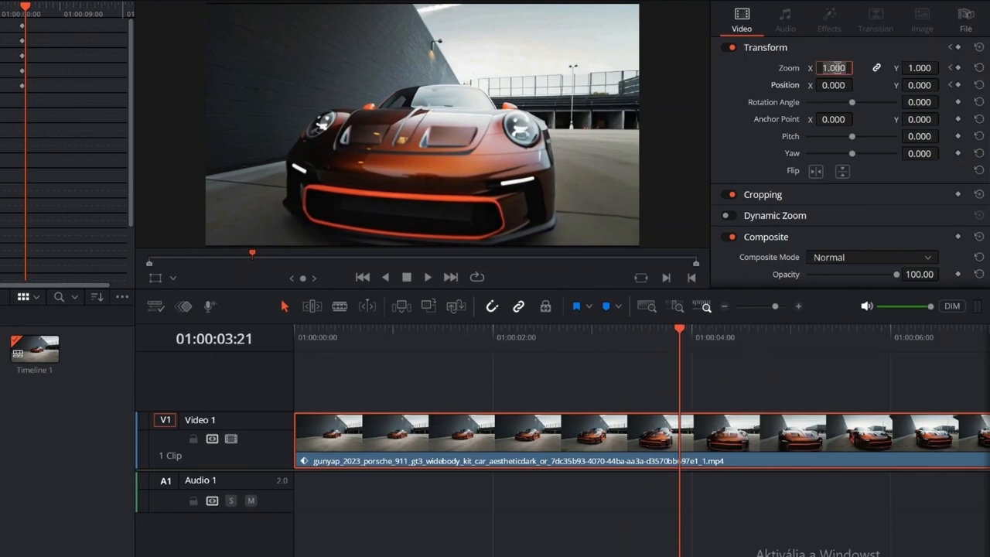
type("1.4")
key("Return")
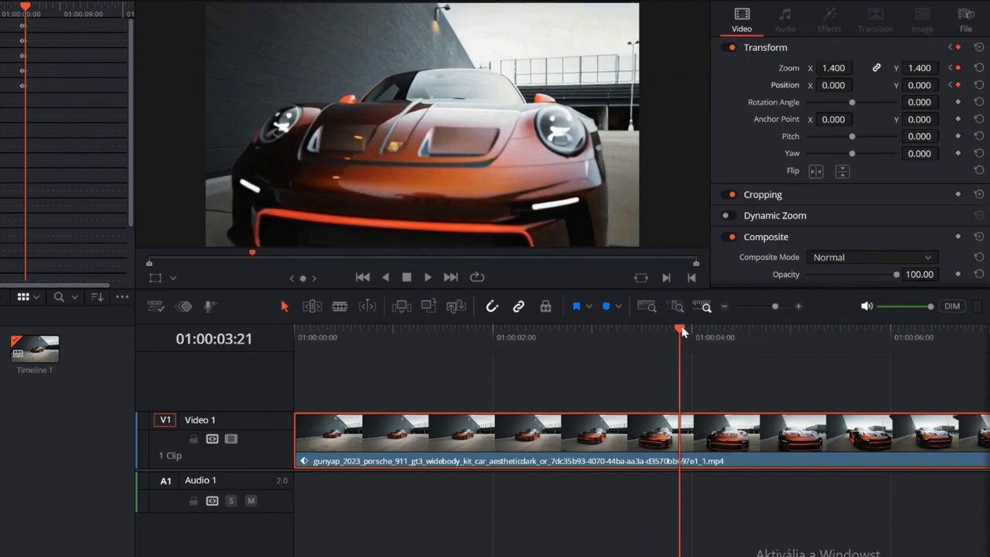
Hold Zoom and Position with keyframes at 01:00:05:06, and return the Zoom to 1 with Zoom and Position keyframes at 01:00:05:18
left_click_drag(681, 333, 816, 314)
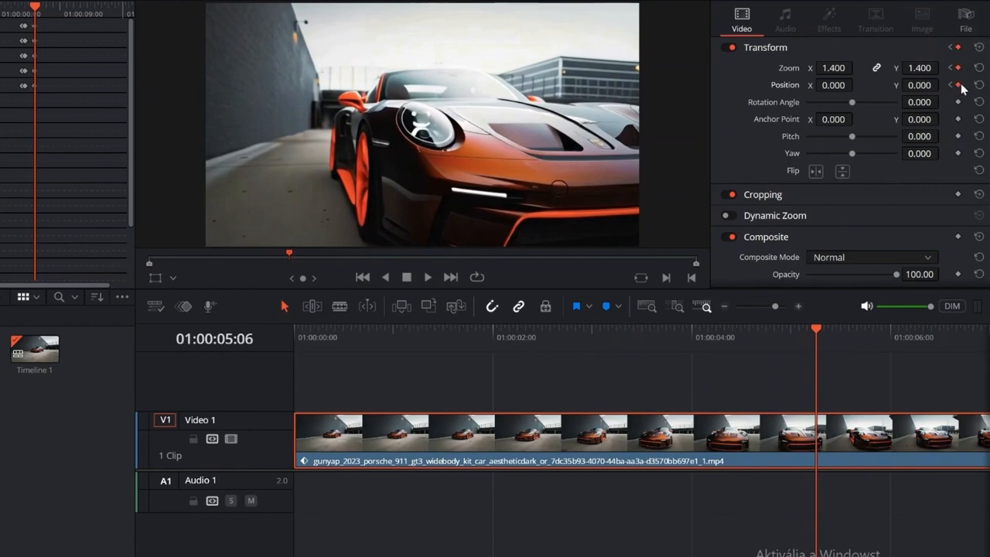
left_click_drag(818, 331, 865, 326)
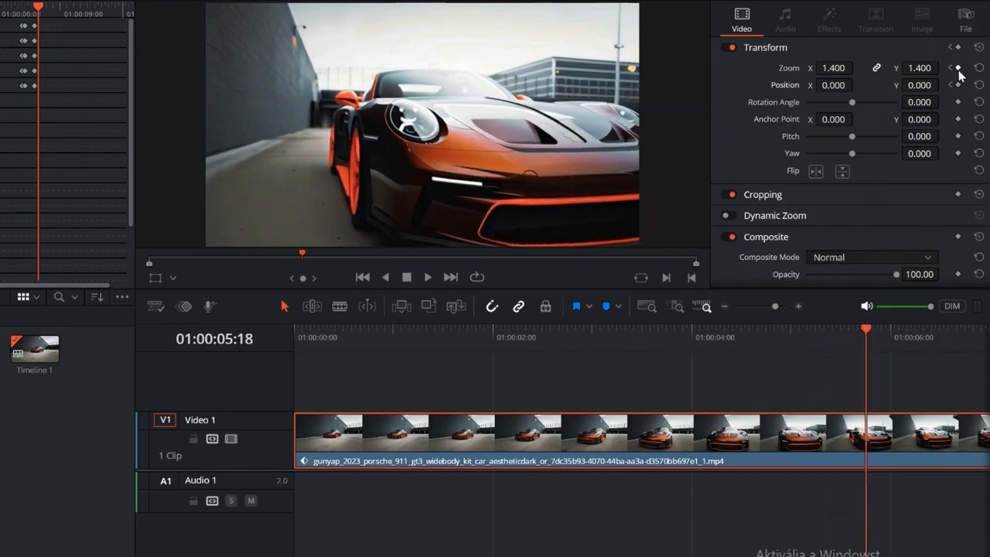
left_click(957, 68)
left_click(958, 85)
left_click(838, 68)
type("1")
key("Return")
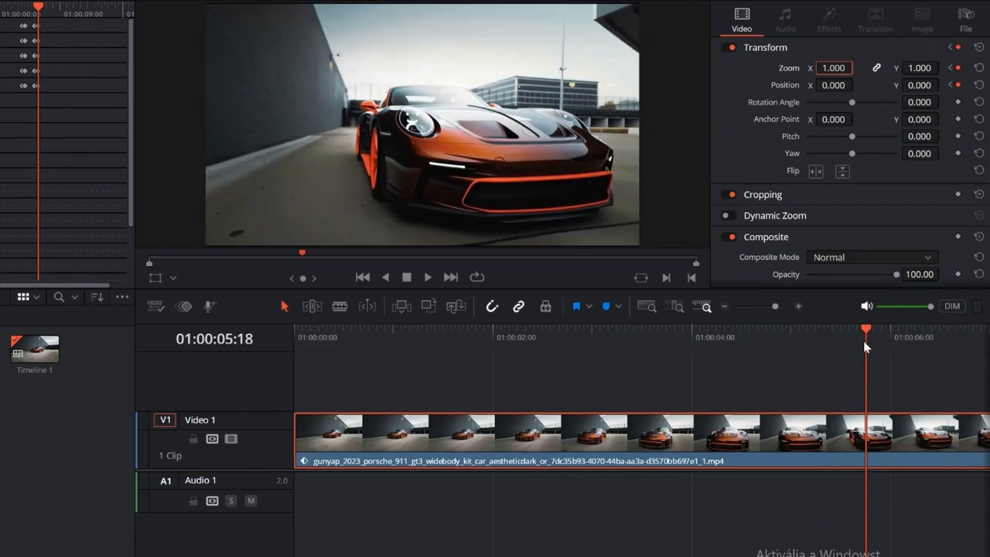
Add Zoom and Position keyframes to the Porsche clip at 01:00:09:10 and set its Zoom to 1.4 at 01:00:10:01
left_click_drag(867, 333, 739, 310)
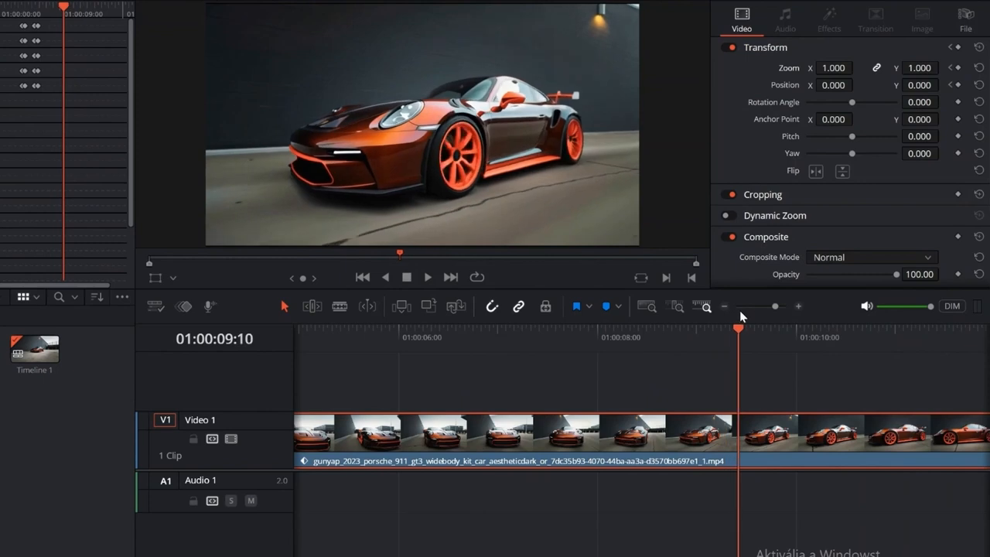
left_click(958, 85)
left_click_drag(739, 332, 800, 331)
left_click(833, 68)
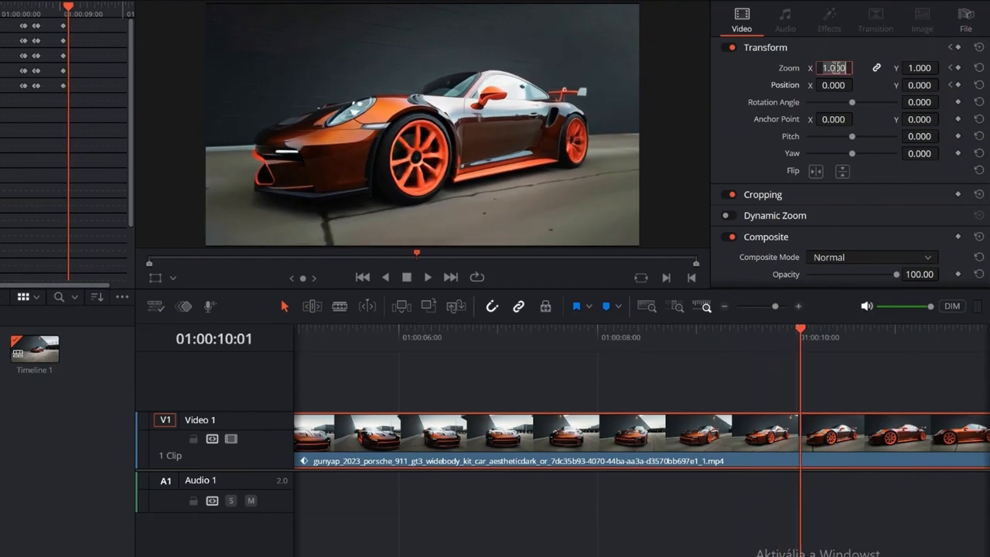
type("1.4")
key("Return")
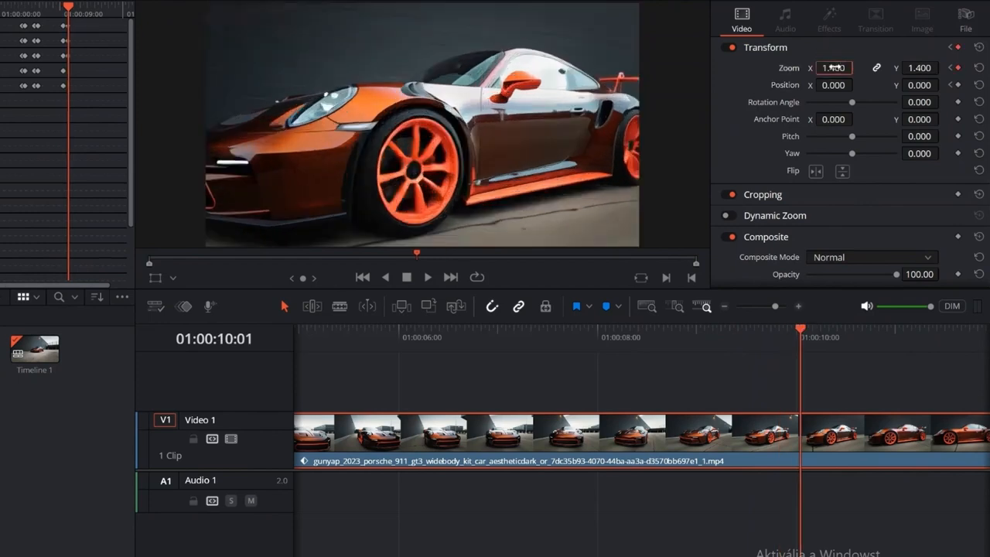
Keyframe Zoom and Position at 01:00:10:16 with Position X set to 212, and keyframe both again at 01:00:11:07
left_click_drag(802, 331, 862, 340)
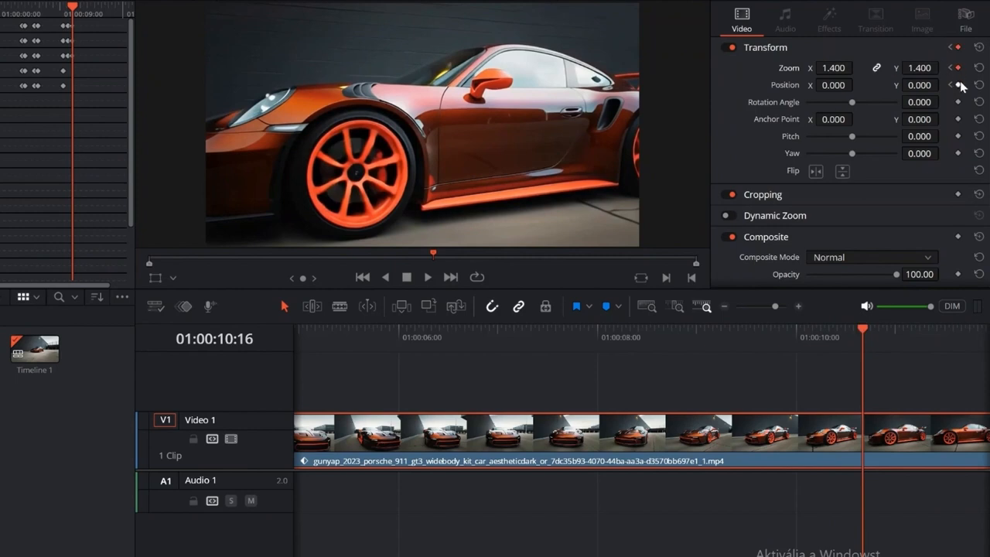
left_click(831, 85)
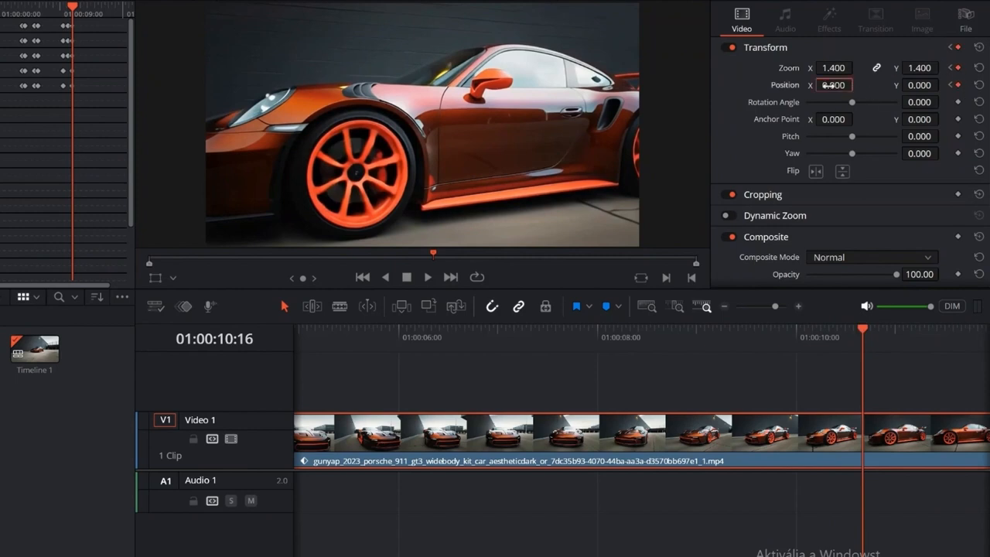
right_click(828, 86)
left_click(828, 85)
left_click_drag(828, 86, 856, 85)
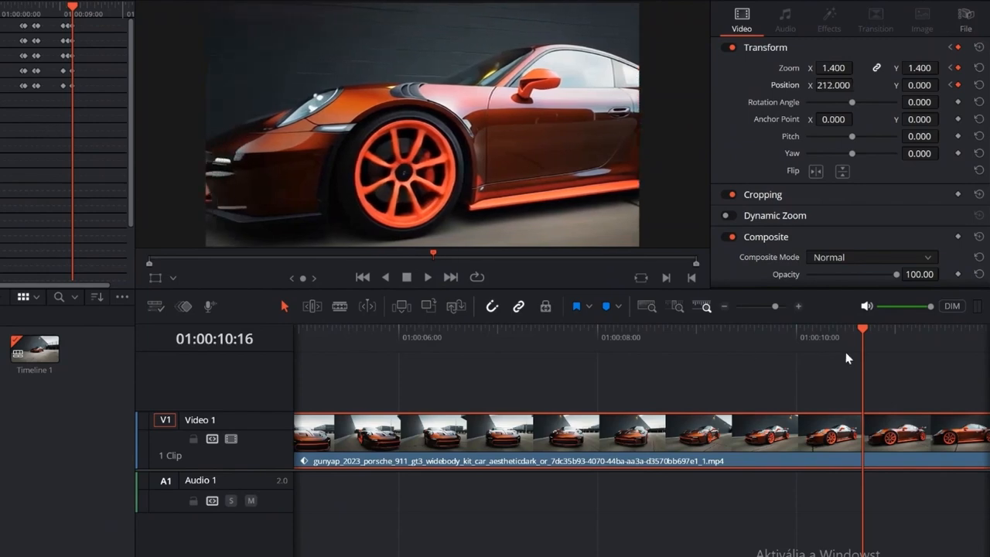
left_click_drag(863, 331, 925, 328)
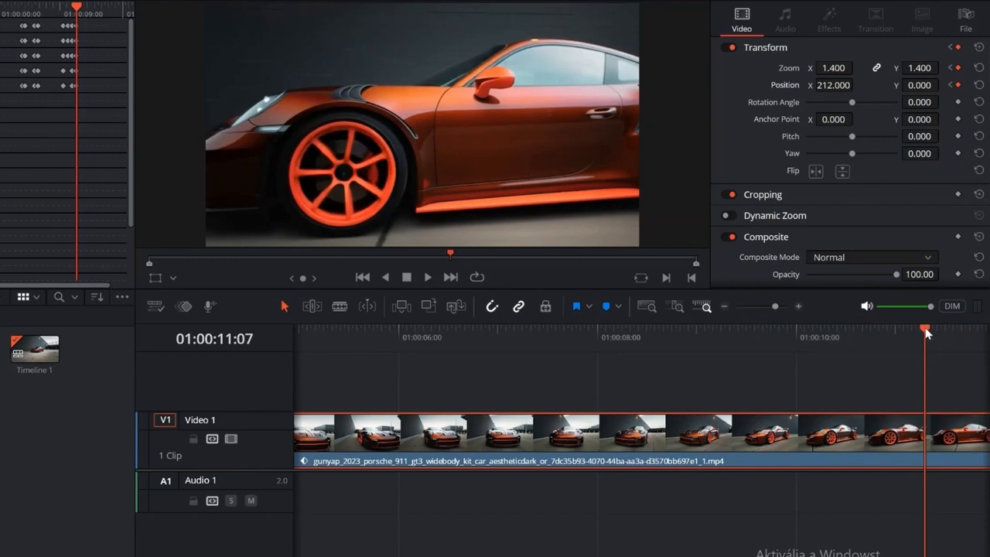
Keyframe the Porsche clip's Zoom and Position at 01:00:11:18, with Zoom at 1 and Position X at 0
left_click_drag(925, 328, 970, 327)
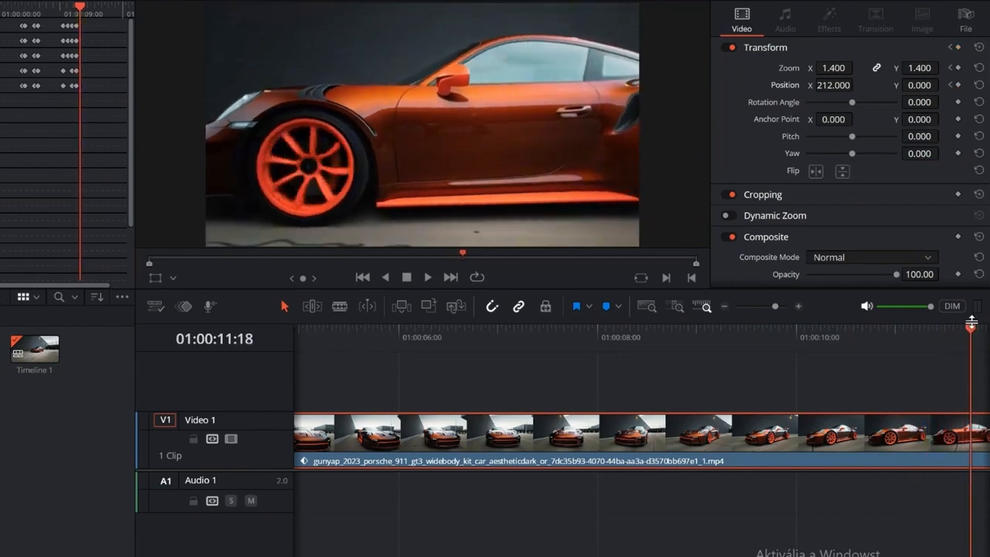
left_click(957, 85)
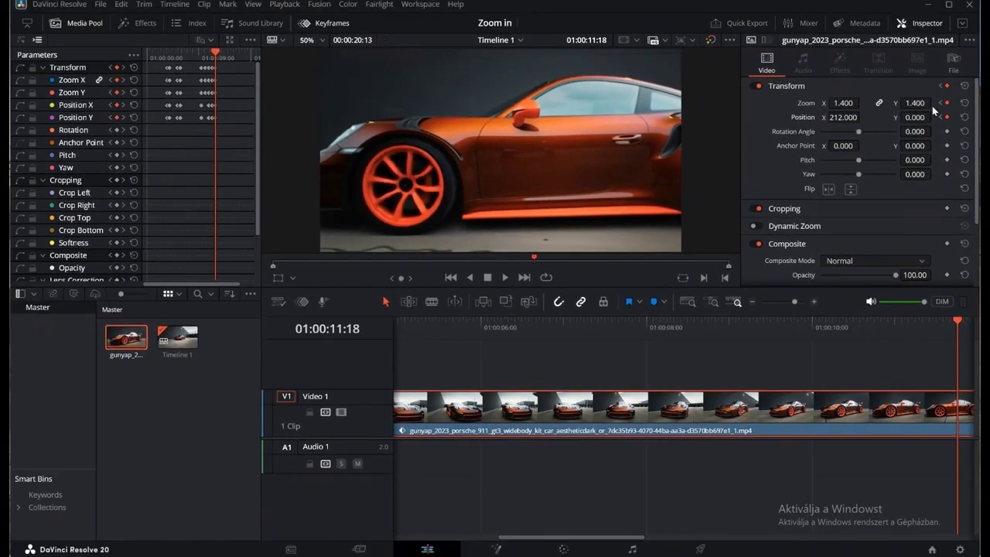
left_click_drag(844, 102, 832, 107)
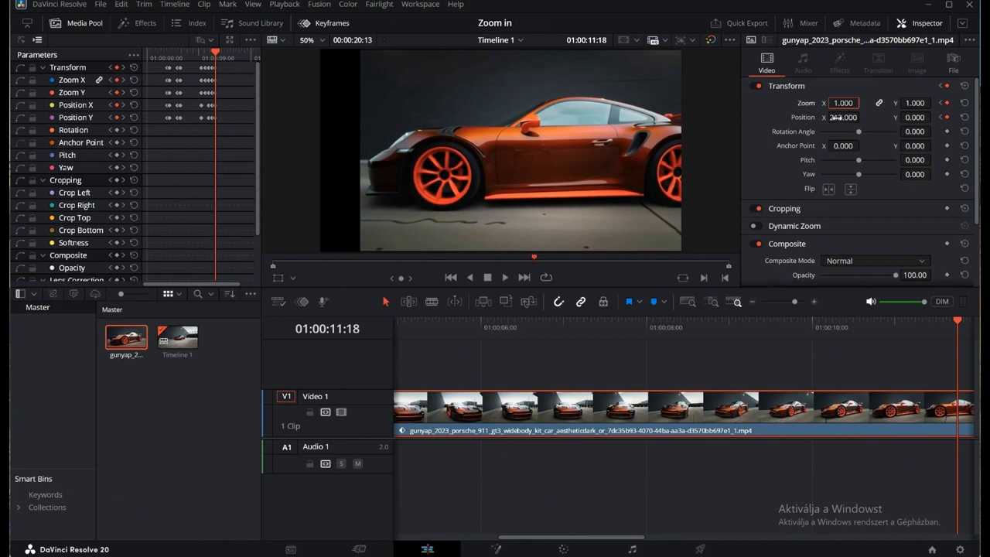
left_click(839, 118)
type("0")
key("Return")
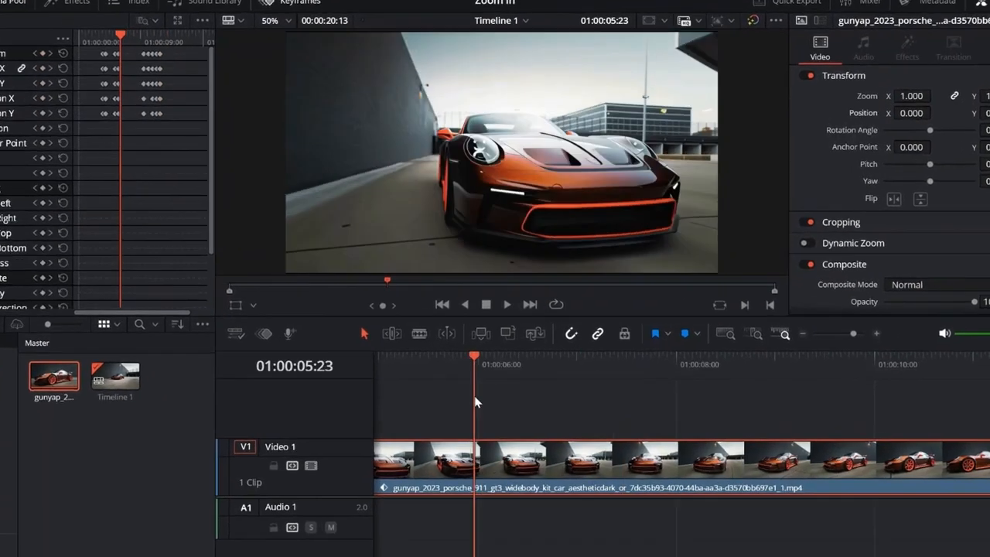
right_click(365, 353)
left_click(507, 320)
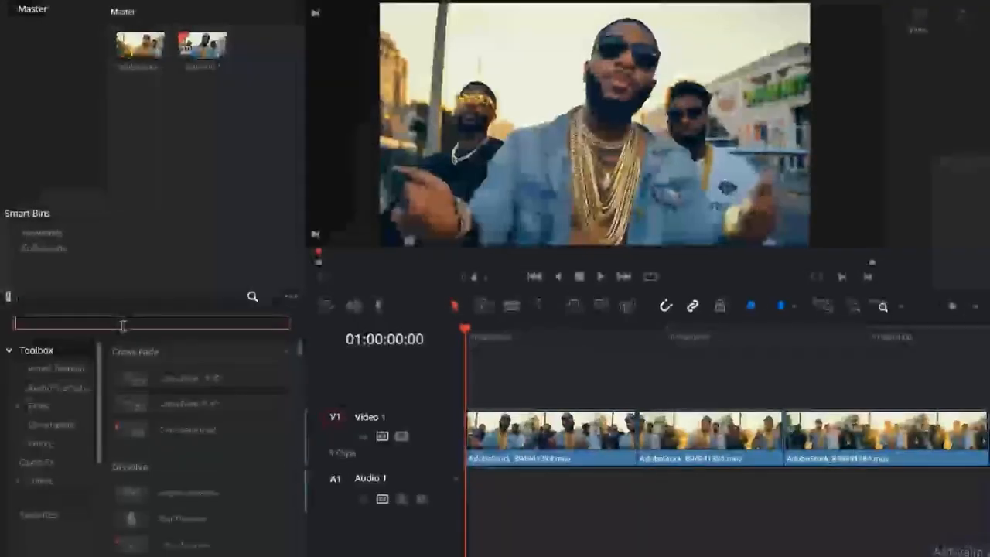
Add a Camera Shake transition at the cut between the first two clips and extend it to 20 frames
type("cam")
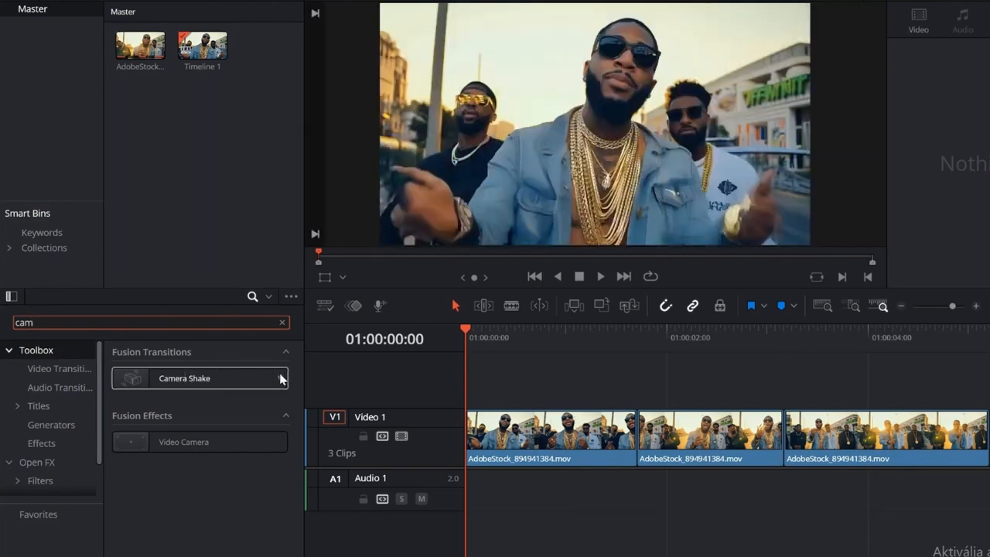
left_click_drag(199, 381, 634, 433)
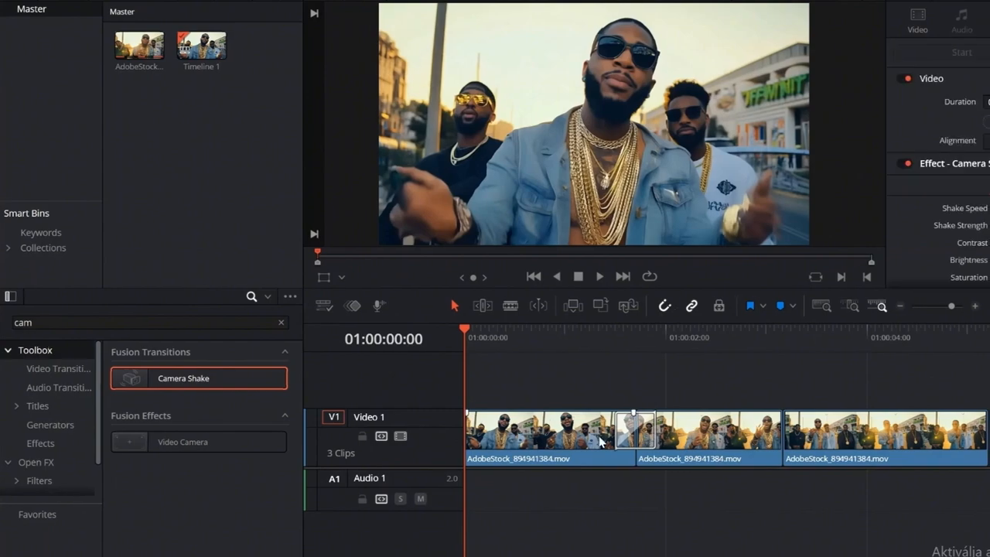
left_click_drag(437, 323, 599, 350)
left_click_drag(539, 349, 436, 351)
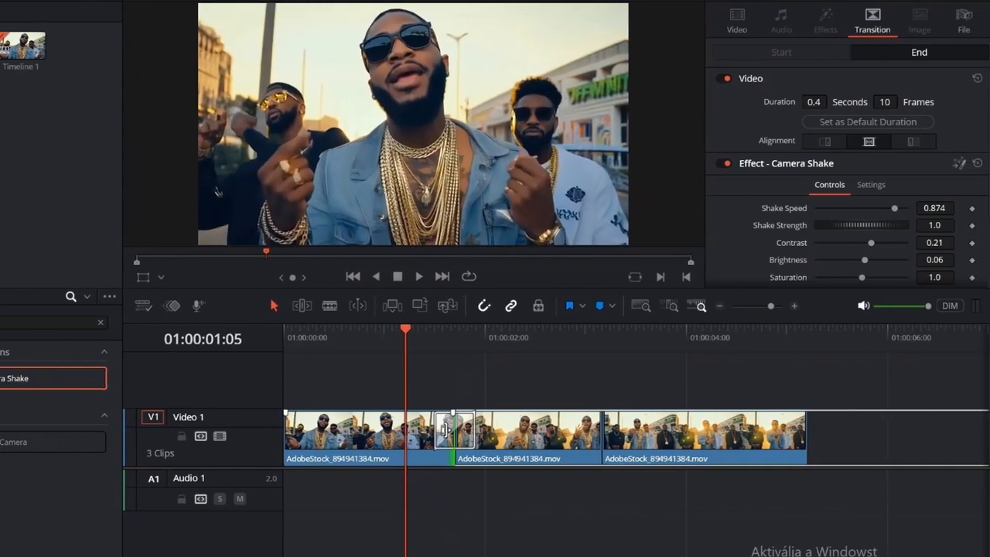
left_click(472, 436)
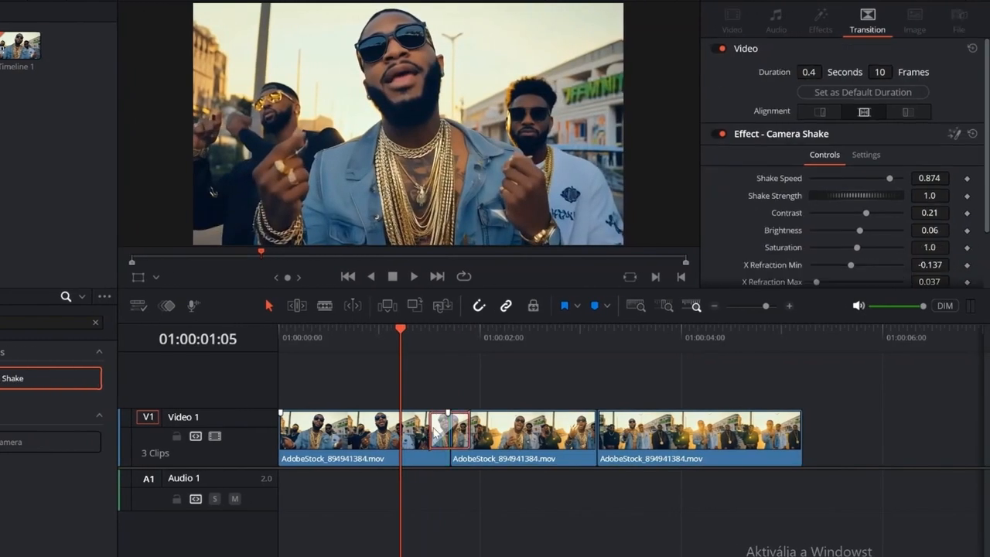
left_click_drag(431, 425, 408, 426)
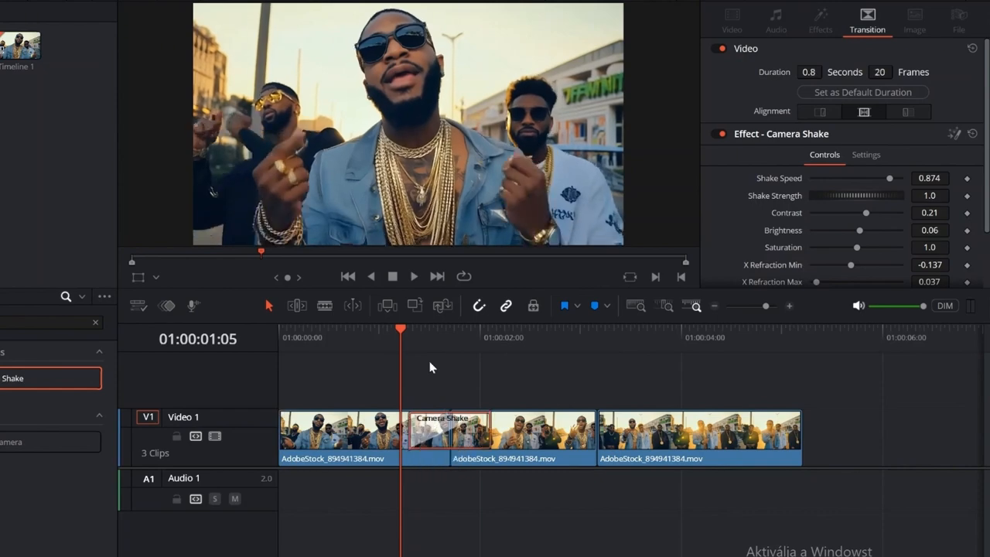
Set the Camera Shake transition's Contrast to 0.48 and Saturation to 0, and play the edit from the start
left_click_drag(399, 331, 443, 338)
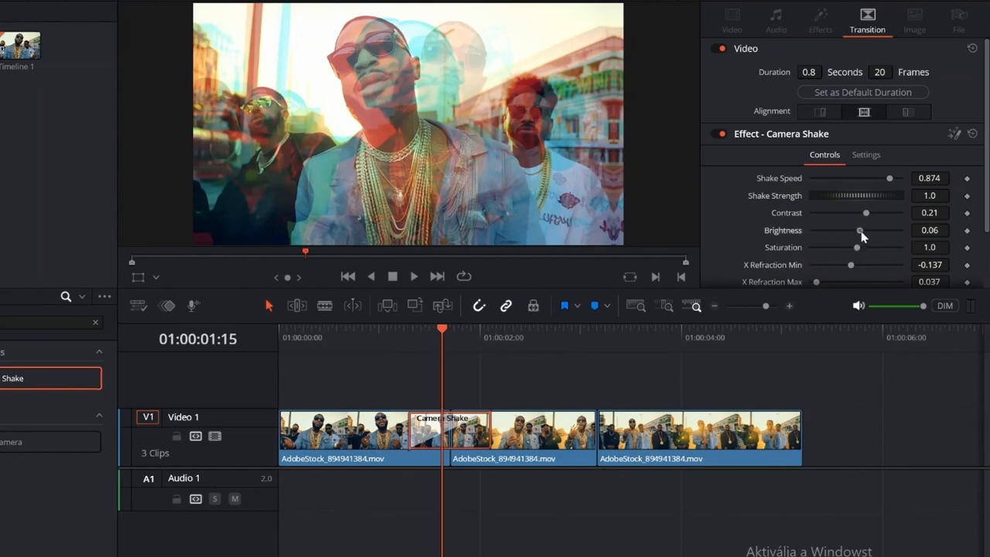
left_click_drag(861, 231, 877, 219)
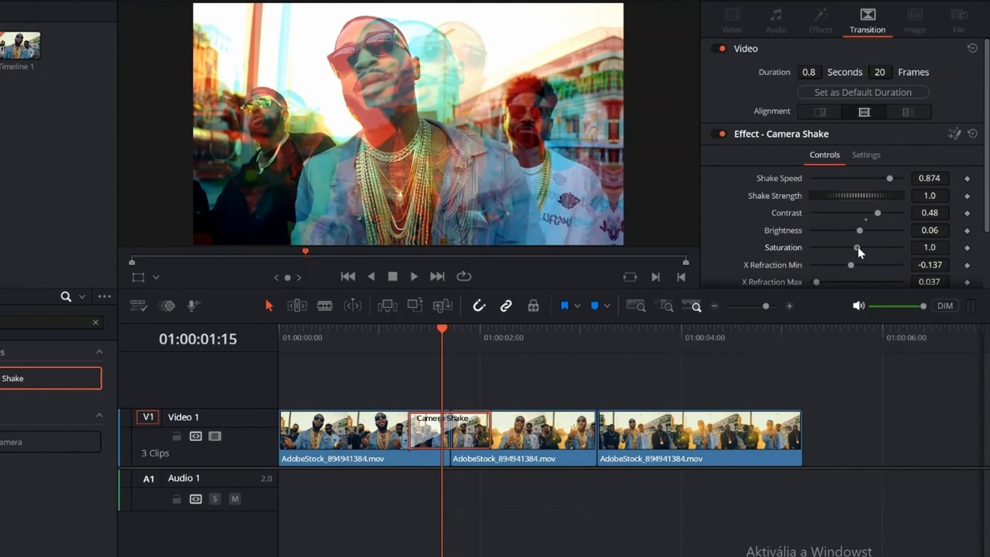
left_click_drag(857, 246, 807, 262)
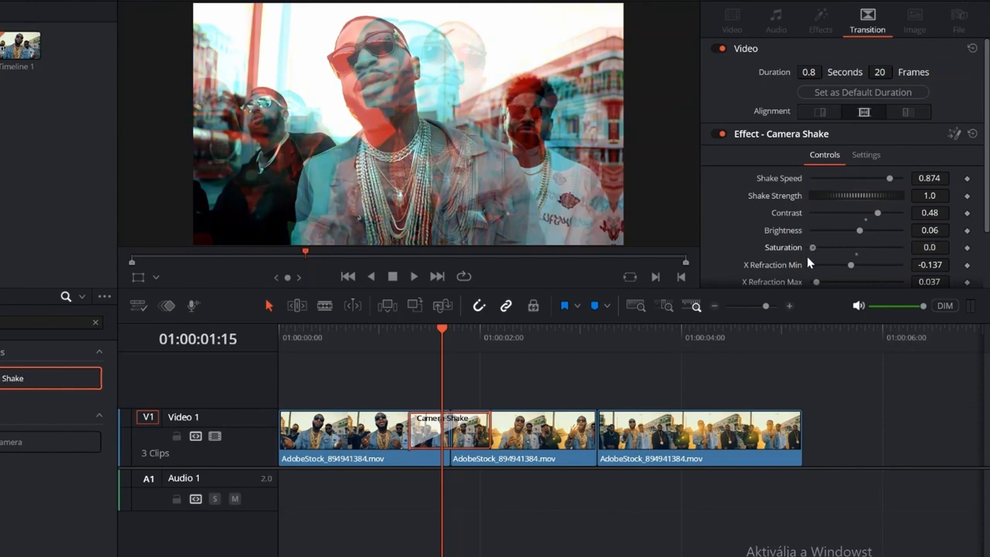
left_click_drag(442, 325, 362, 340)
left_click(413, 277)
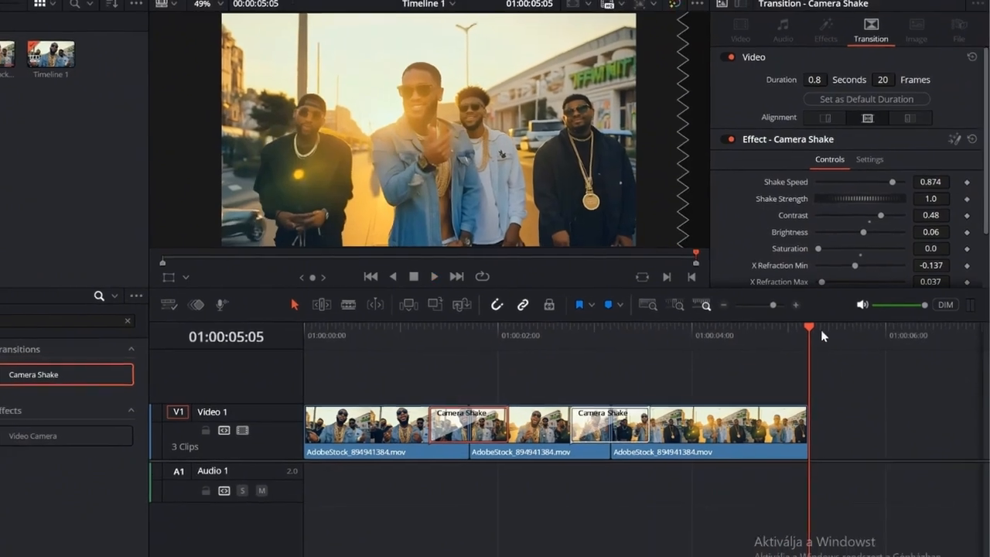
left_click(440, 340)
left_click(361, 328)
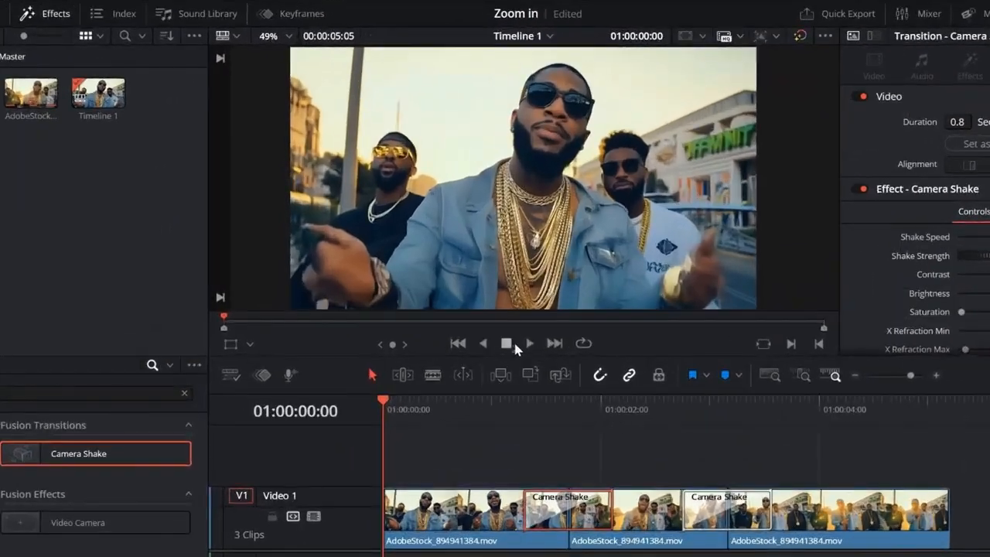
left_click(477, 279)
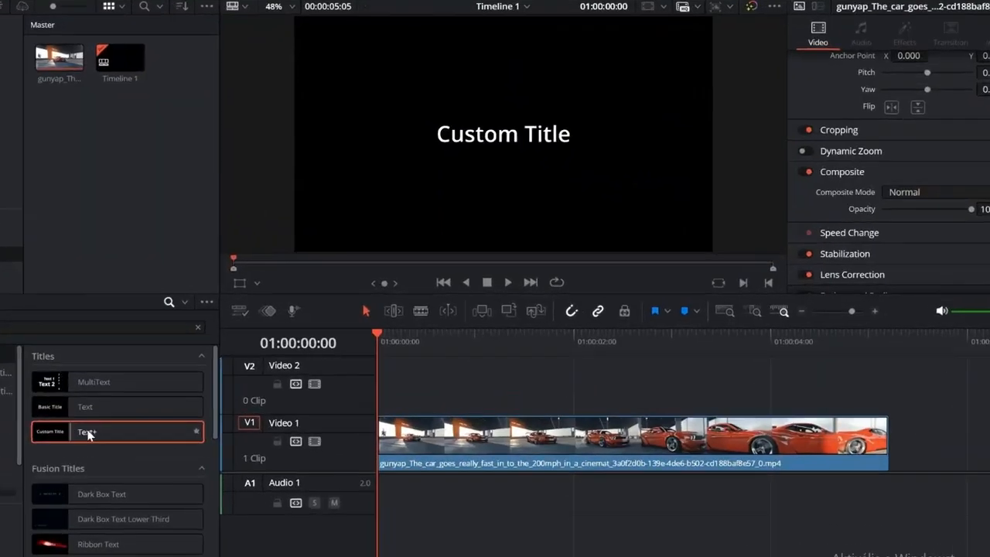
Place a Text+ title on Video 2 above the car clip and extend it to the clip's end
left_click_drag(193, 416, 373, 403)
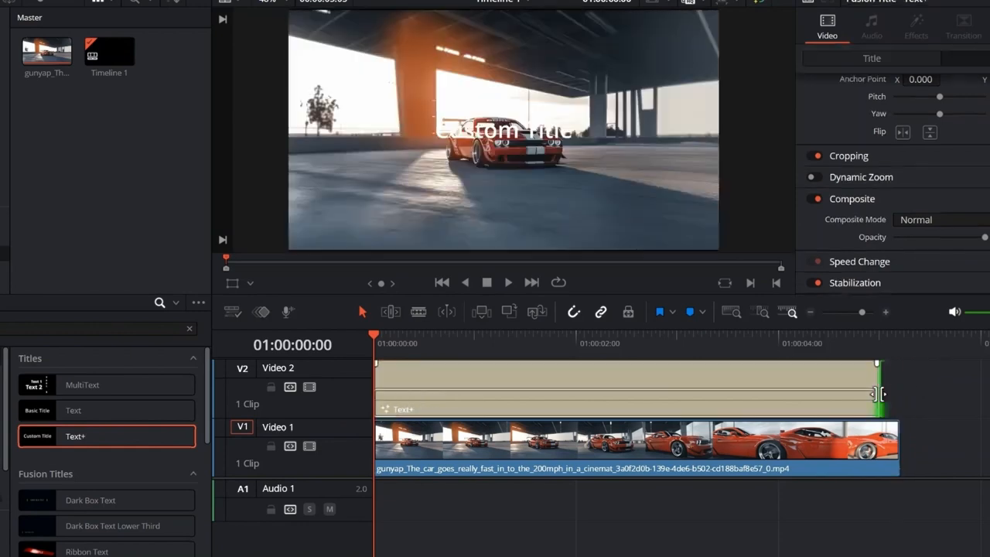
left_click_drag(877, 387, 899, 391)
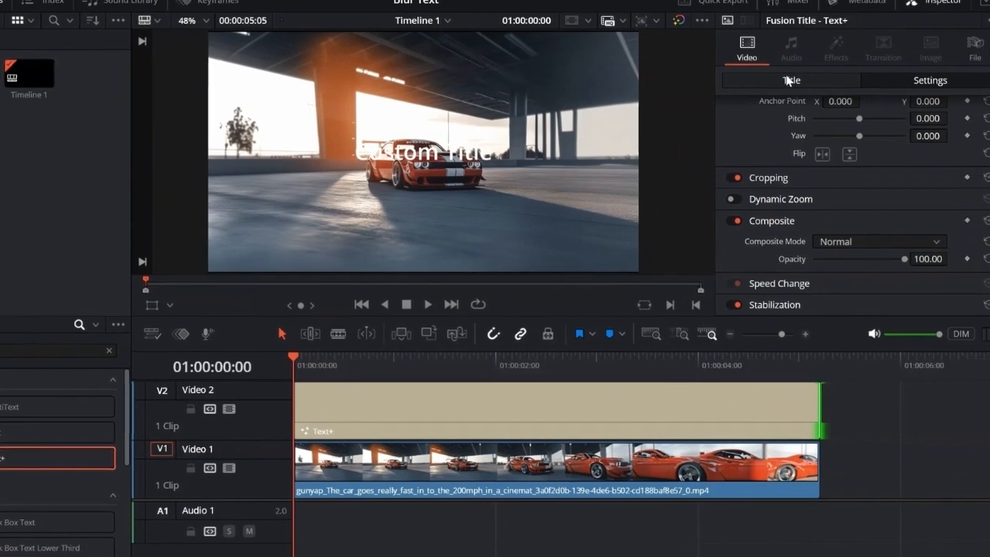
Replace the title's text with "Dodge" and "Challenger" on two lines
left_click(871, 58)
left_click_drag(986, 272, 982, 137)
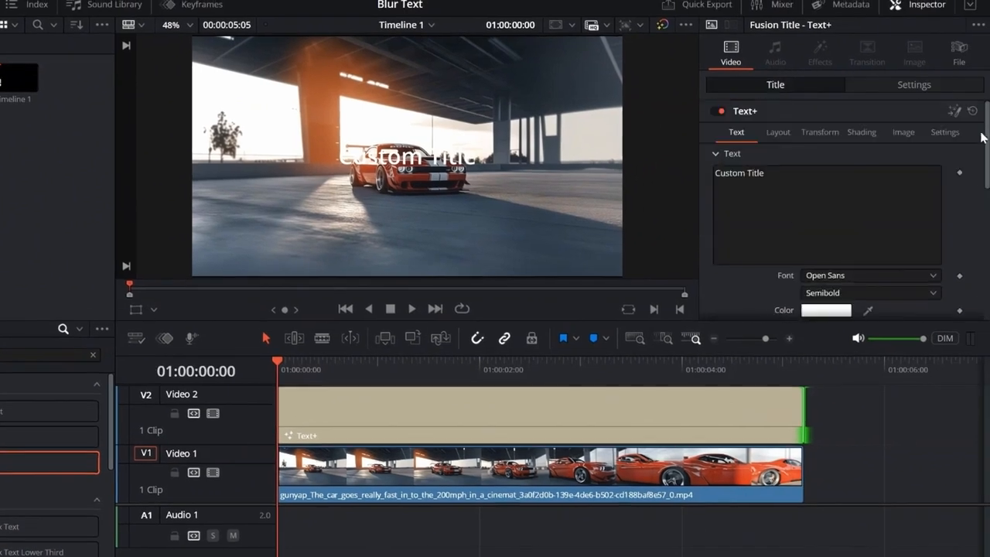
left_click(783, 174)
key("BackSpace")
key("BackSpace")
key("BackSpace")
key("BackSpace")
key("BackSpace")
key("BackSpace")
key("BackSpace")
key("BackSpace")
key("BackSpace")
key("BackSpace")
key("BackSpace")
key("BackSpace")
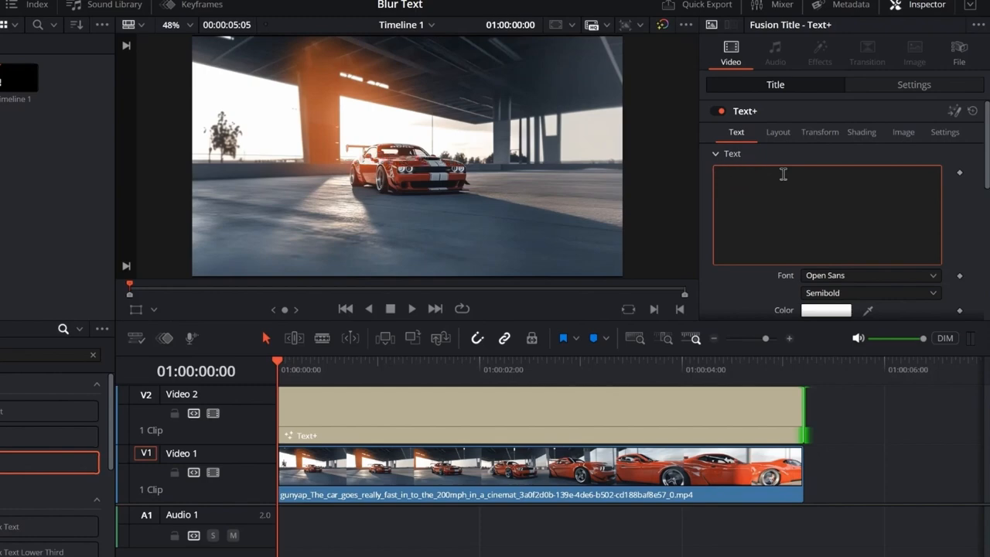
type("Dodge")
key("Return")
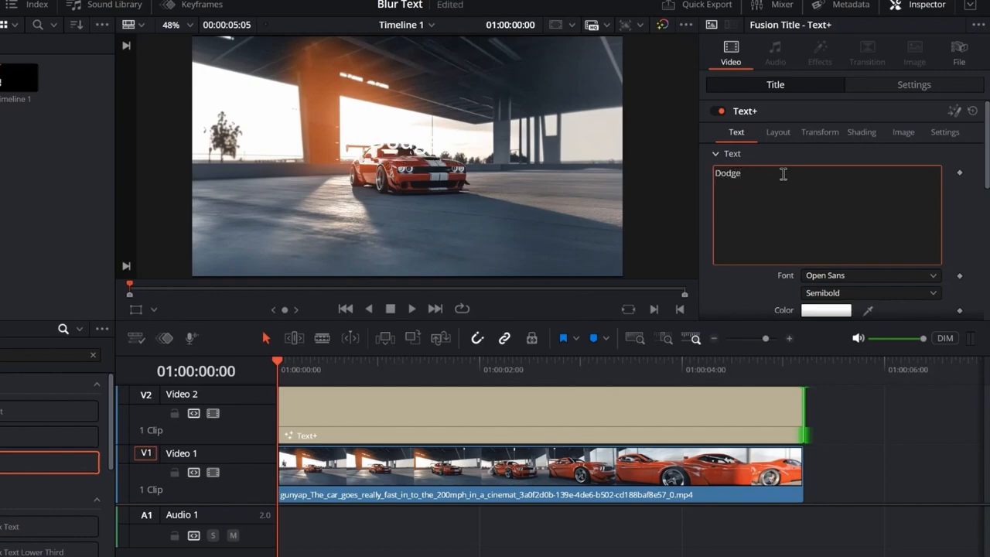
type("Challe")
type("nger")
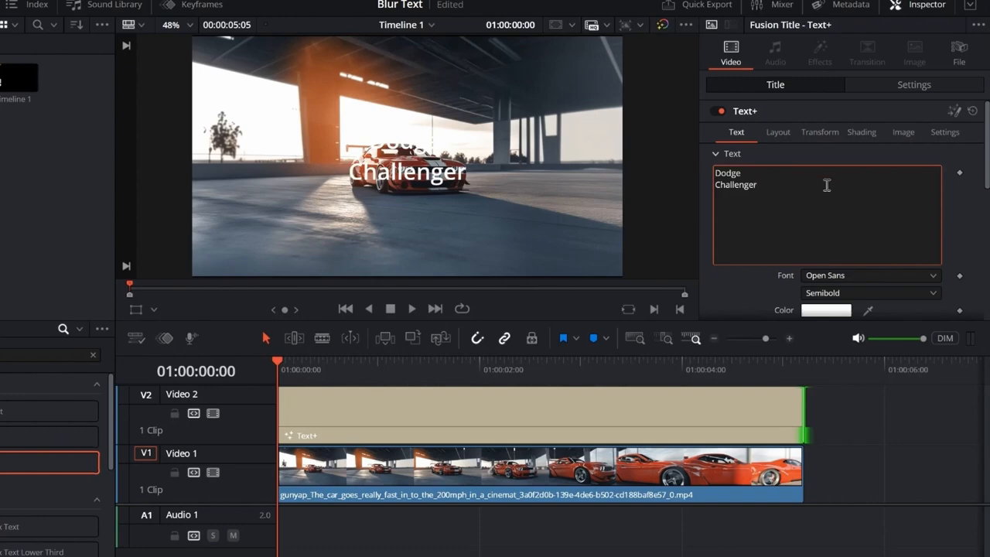
Open the title in Fusion at frame 8 and apply a Follower modifier to its text
left_click_drag(278, 364, 308, 370)
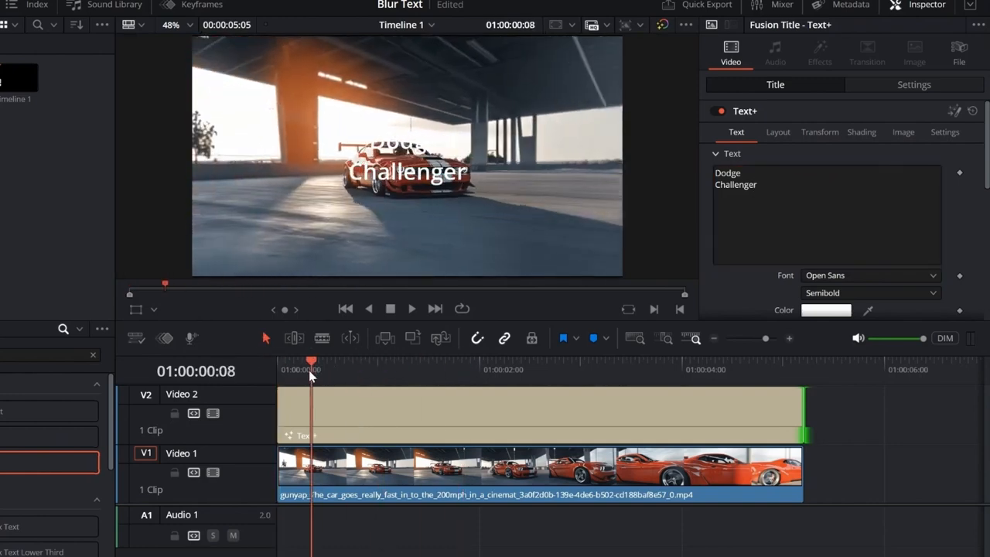
right_click(308, 369)
left_click(262, 330)
key("shift+5")
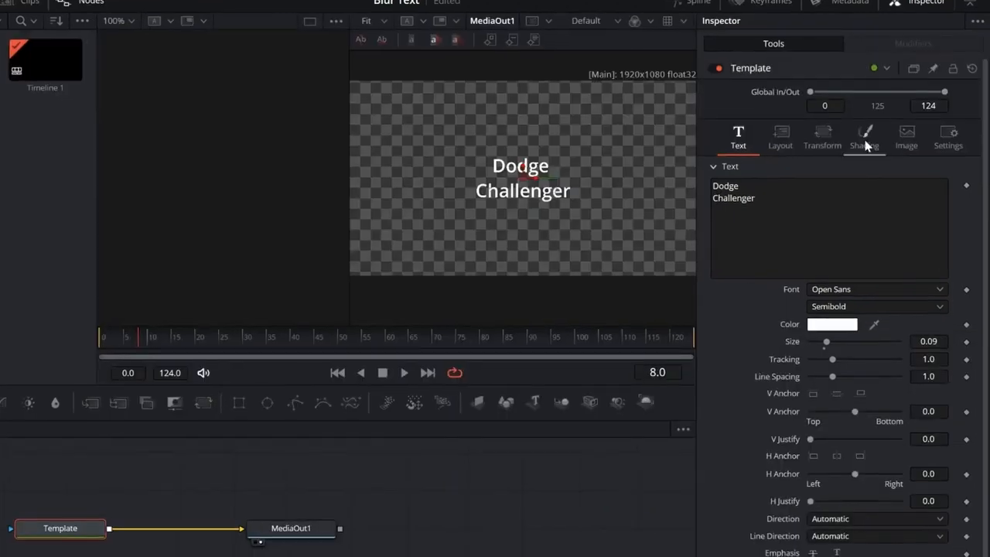
right_click(810, 201)
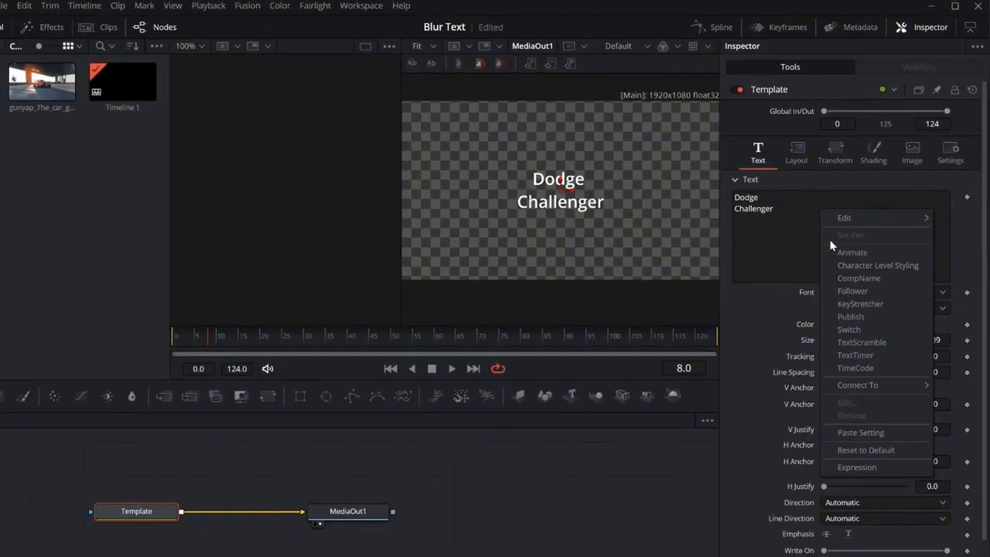
left_click(852, 290)
Set the text shading's Opacity to 0 at frame 4 and keyframe it
left_click(872, 155)
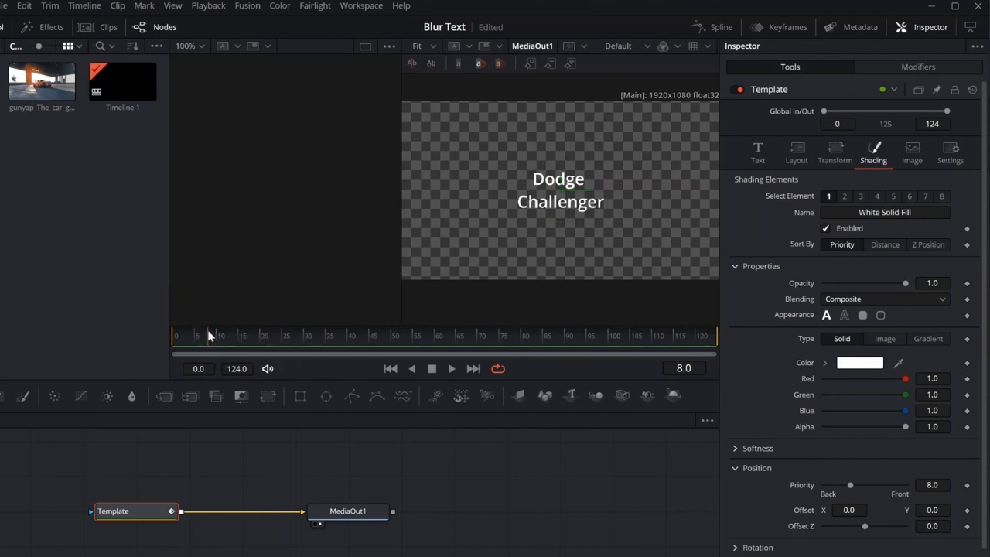
left_click_drag(209, 334, 194, 339)
right_click(893, 284)
left_click(901, 281)
left_click_drag(902, 284, 820, 285)
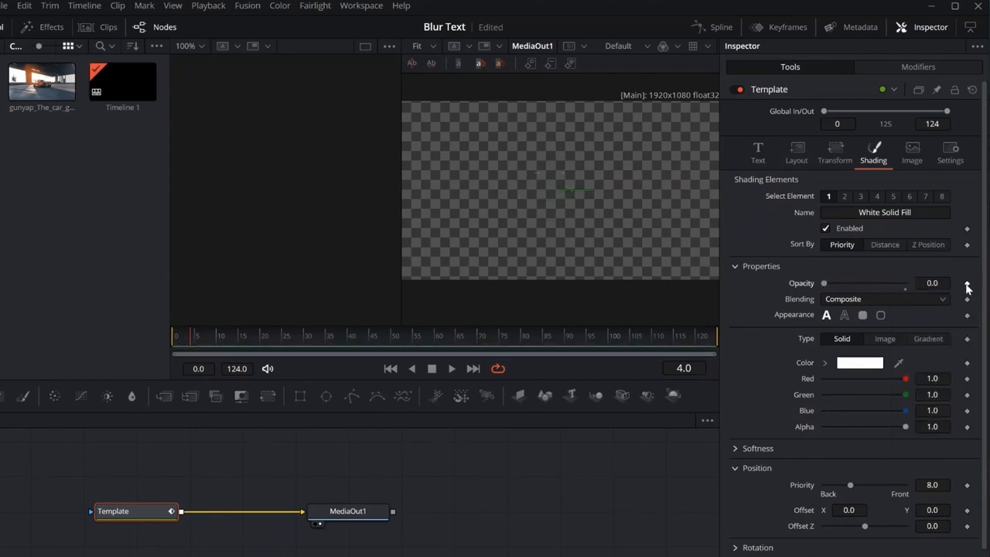
left_click(966, 285)
Keyframe the text's Opacity at 1.0 on frame 44 and play back the fade-in
left_click(239, 340)
left_click_drag(238, 340, 365, 347)
left_click(967, 284)
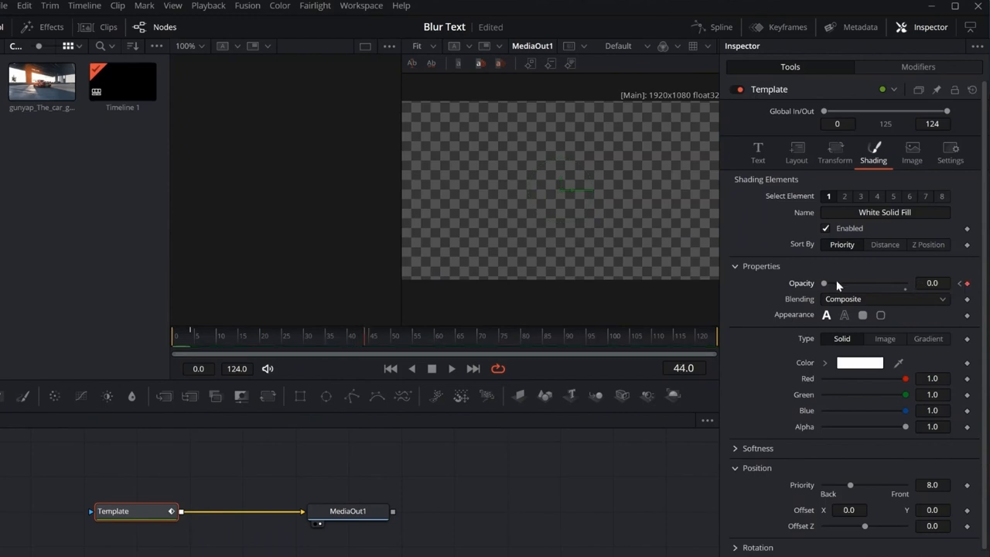
right_click(876, 283)
left_click_drag(825, 285, 926, 291)
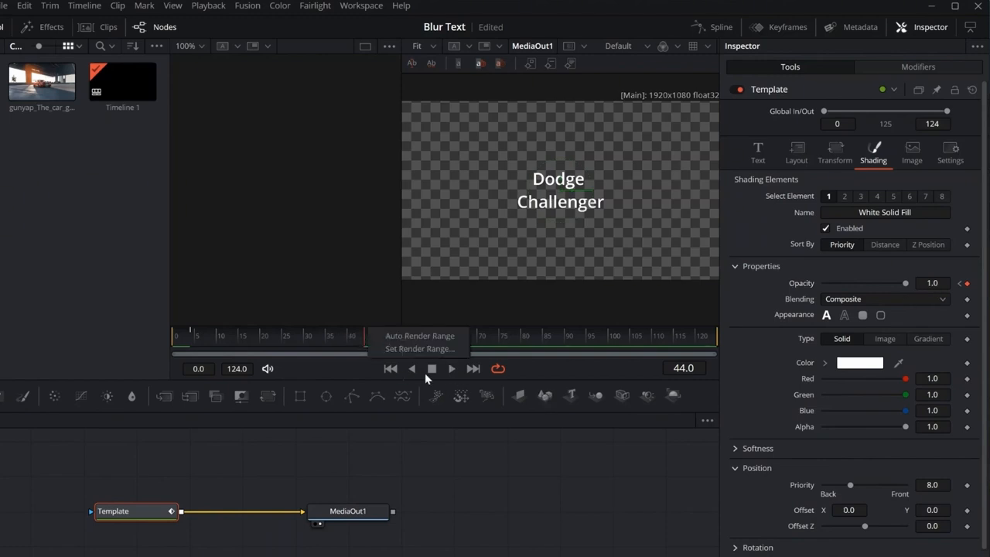
left_click(452, 368)
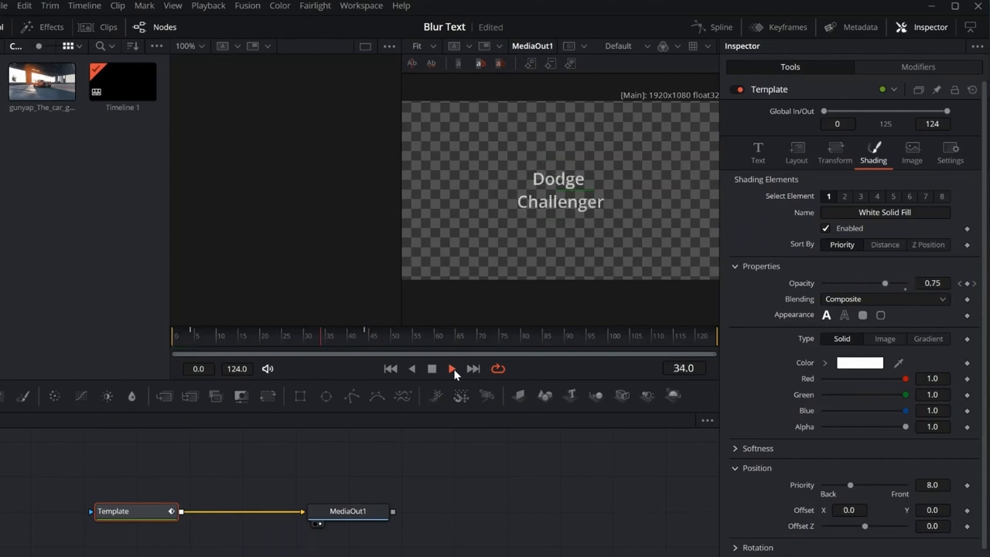
left_click(432, 368)
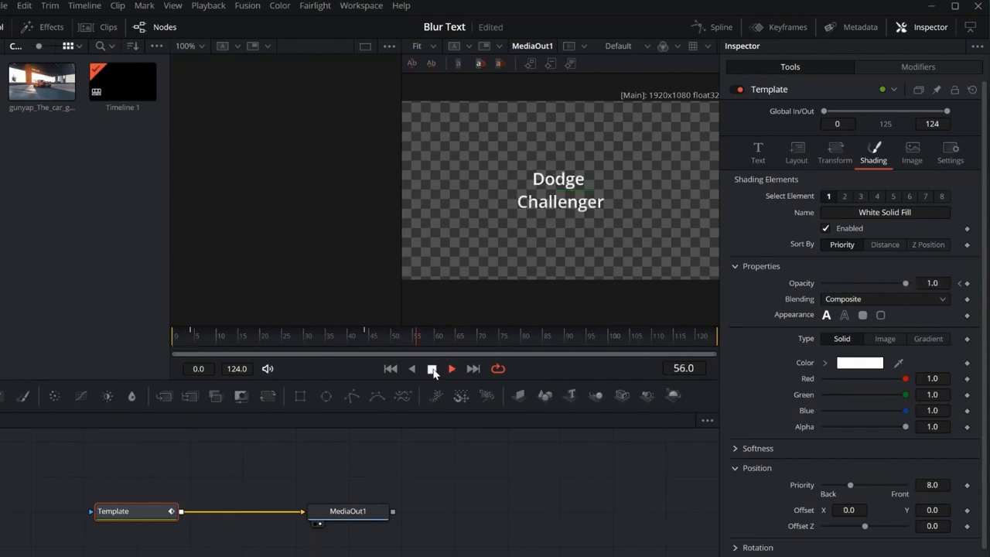
Show the text's Opacity curve in the Spline editor, ease both keyframes, and stretch the ending keyframe's handle back toward the start
left_click(738, 448)
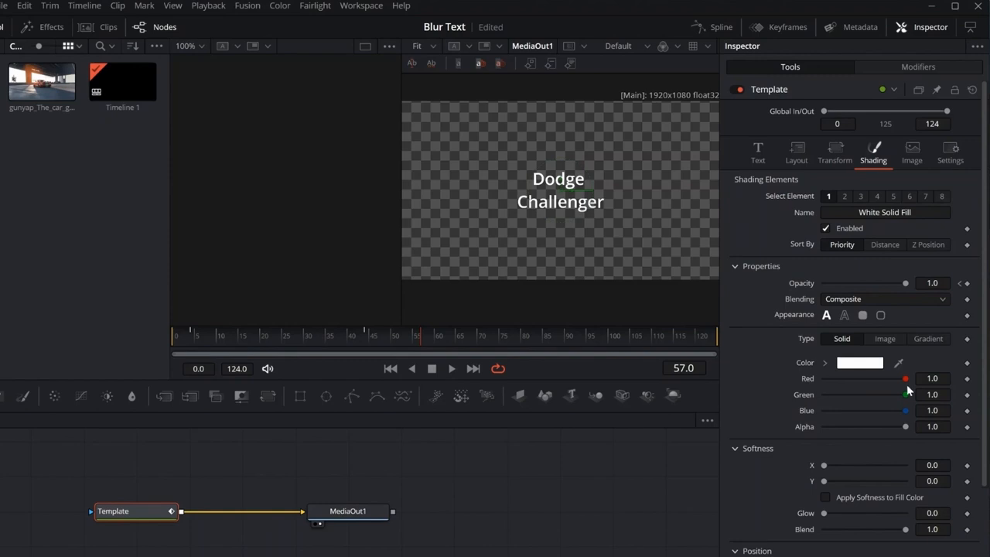
left_click(717, 27)
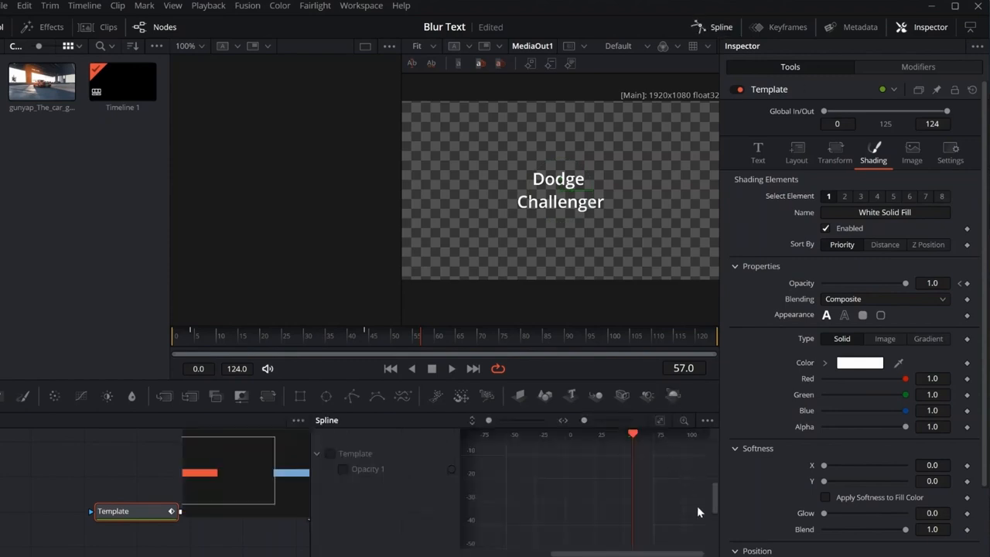
left_click(343, 469)
left_click_drag(551, 481, 646, 529)
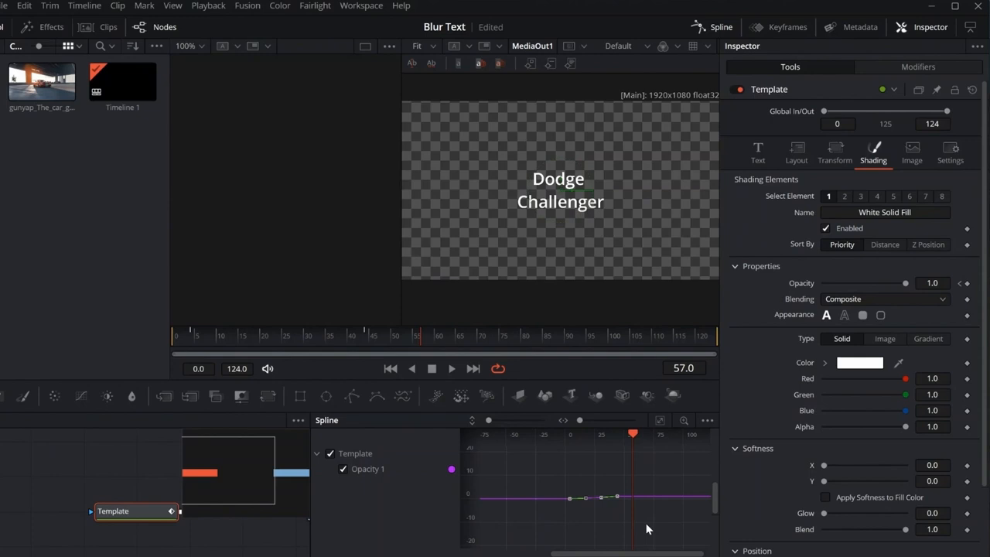
key("f")
left_click_drag(580, 419, 581, 420)
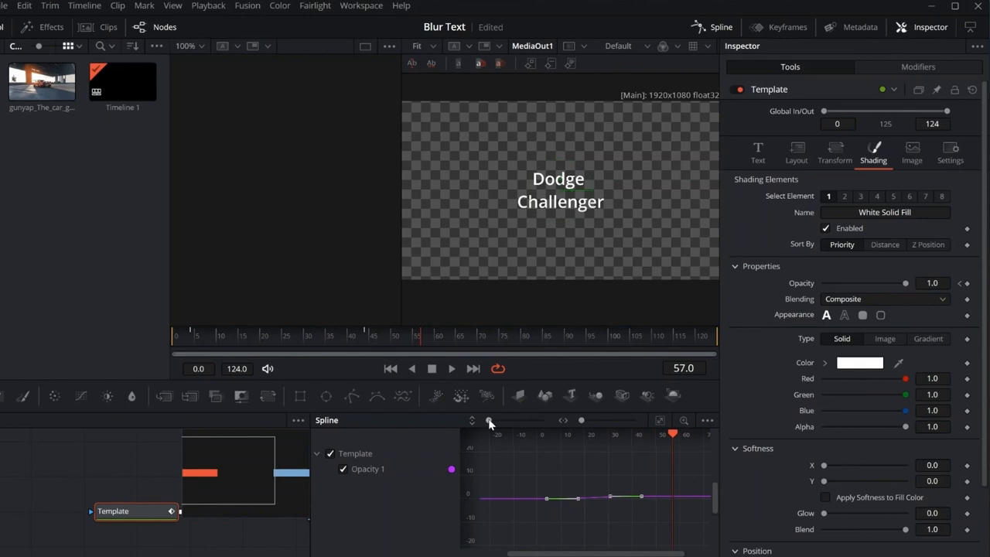
left_click_drag(488, 420, 494, 423)
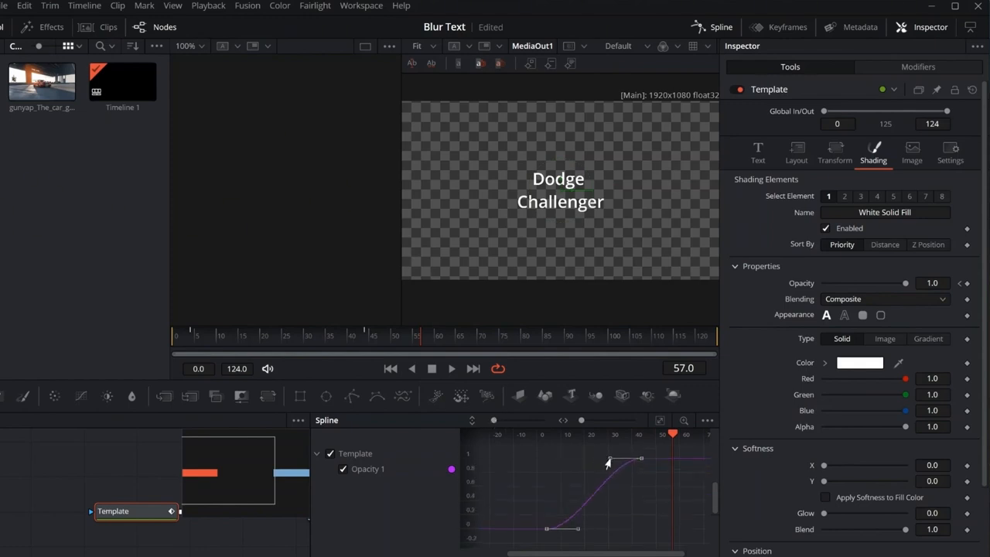
left_click_drag(607, 462, 581, 464)
Keyframe the text shading's Softness X and Y at 30 on frame 6
scroll(985, 491, "down", 3)
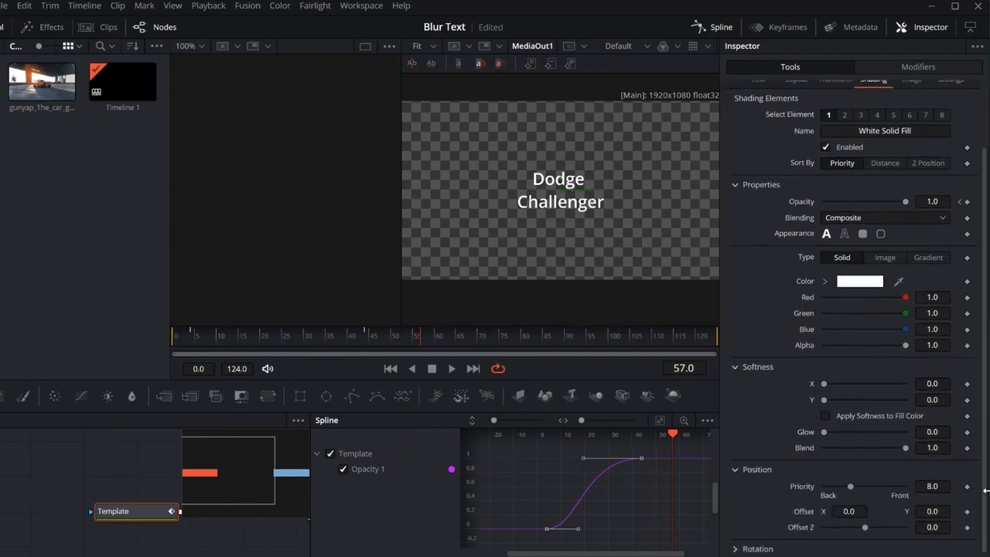
left_click_drag(419, 338, 200, 335)
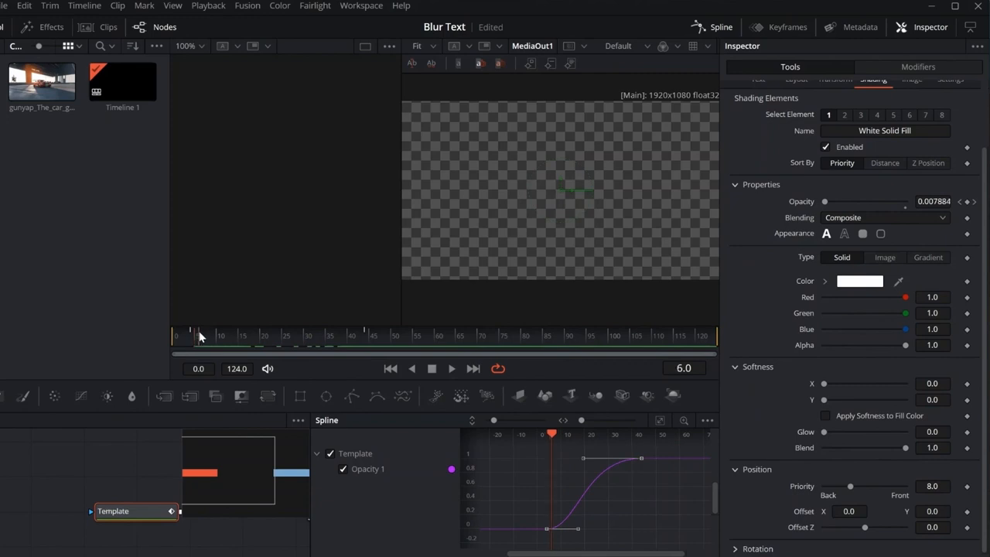
left_click(966, 384)
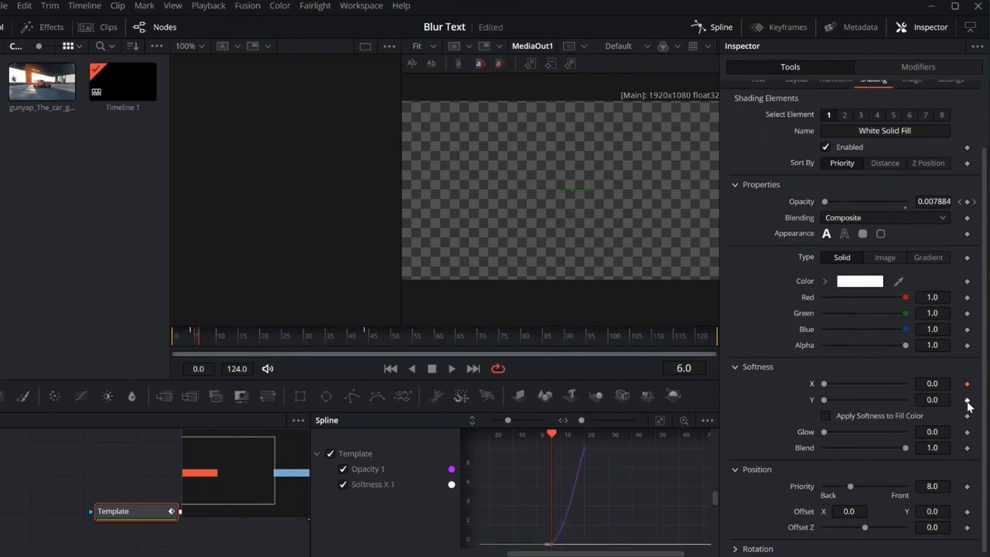
left_click(967, 400)
left_click_drag(824, 386, 847, 385)
left_click(938, 384)
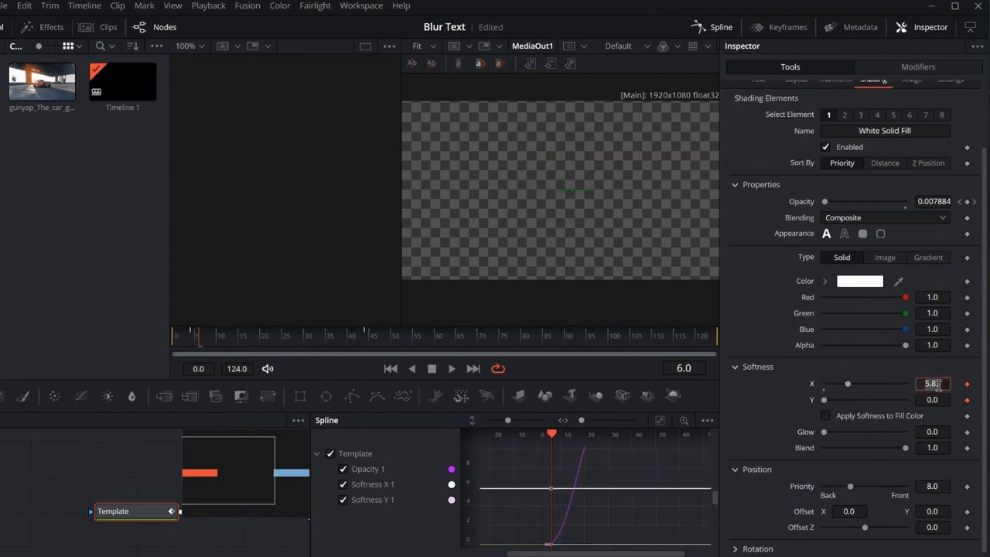
type("30")
key("Tab")
type("30")
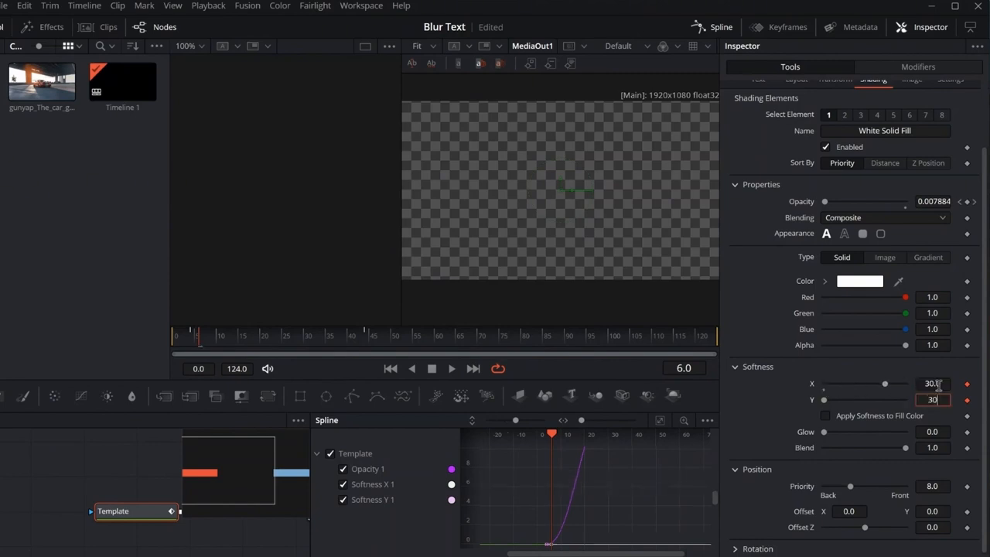
key("Tab")
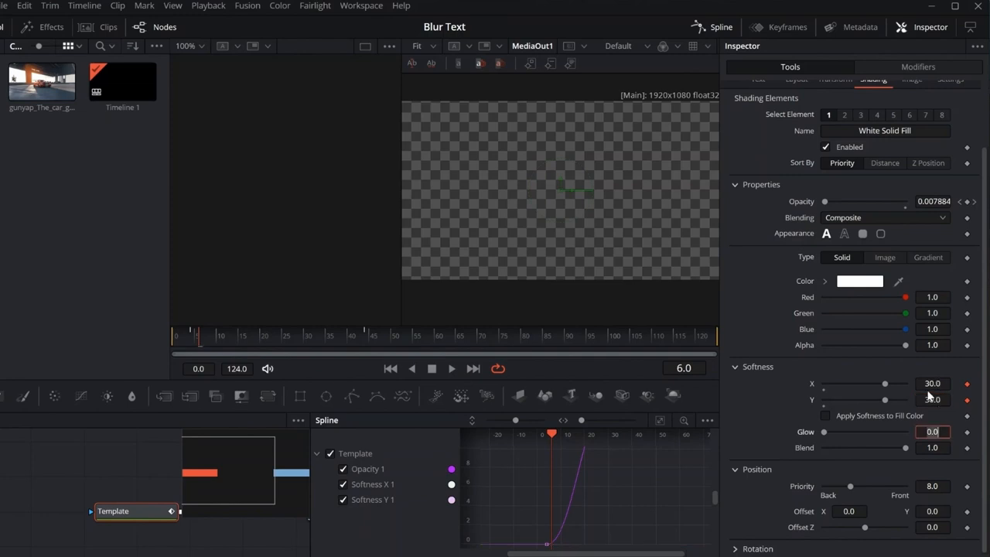
Keyframe Softness X and Y at 0 on frame 48
left_click(197, 339)
left_click_drag(197, 338, 382, 341)
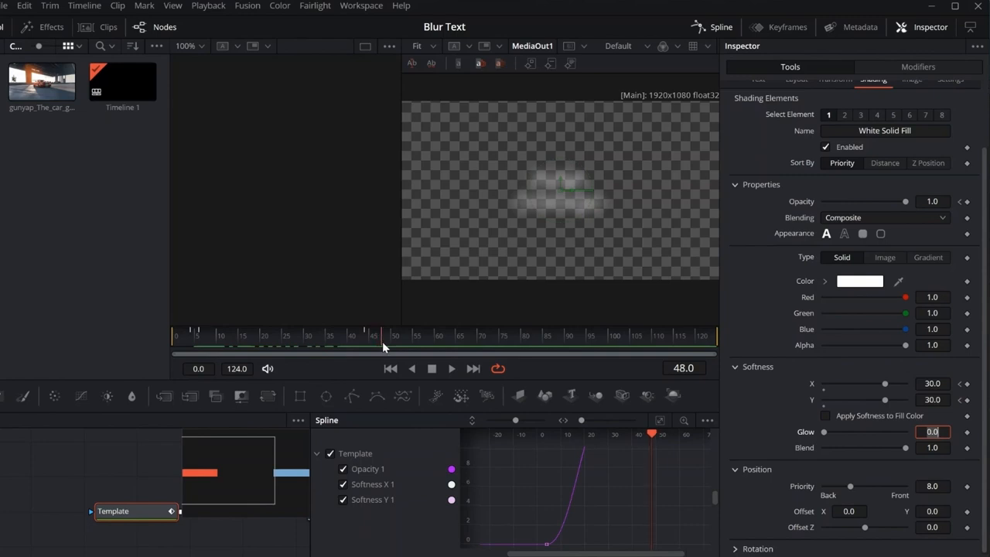
left_click(966, 384)
left_click(967, 399)
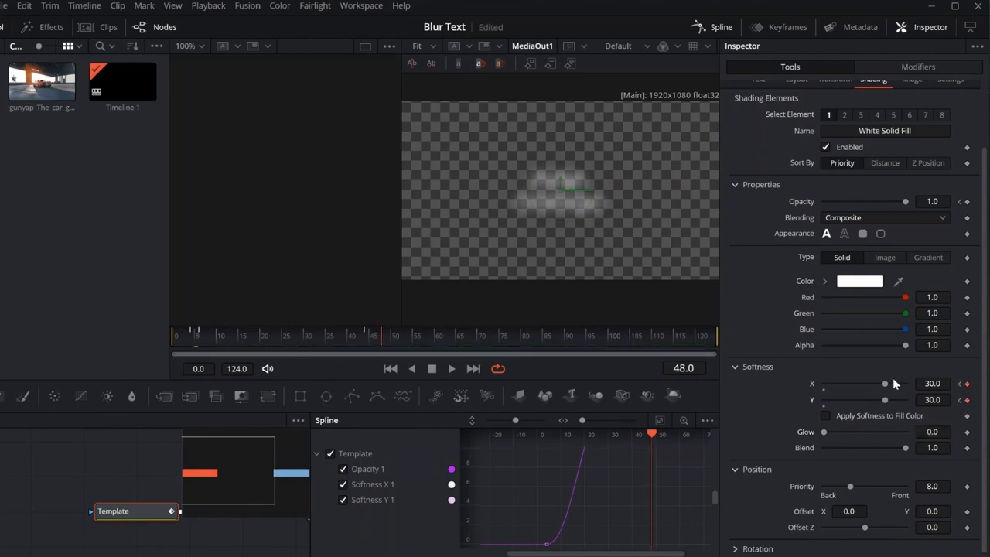
right_click(883, 383)
left_click(884, 382)
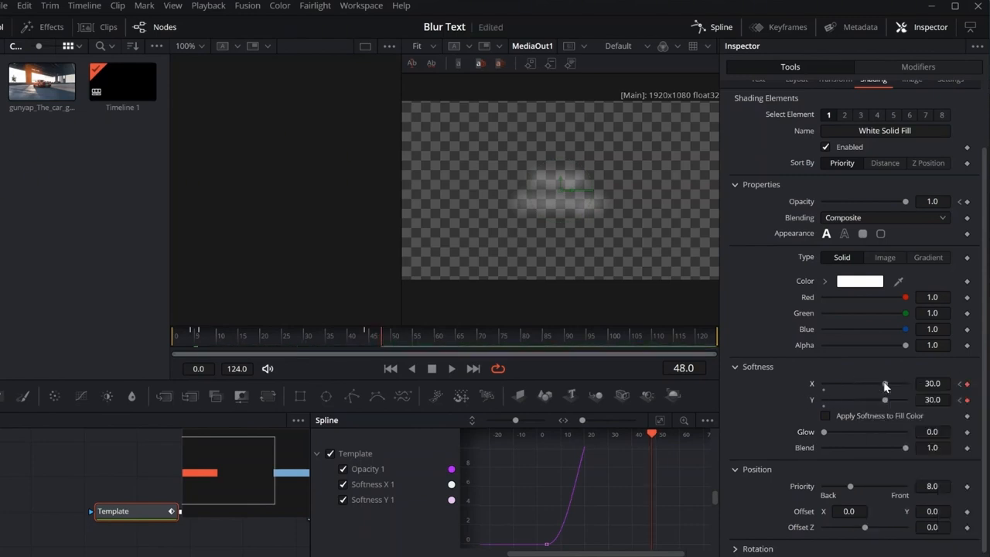
left_click_drag(888, 389, 824, 385)
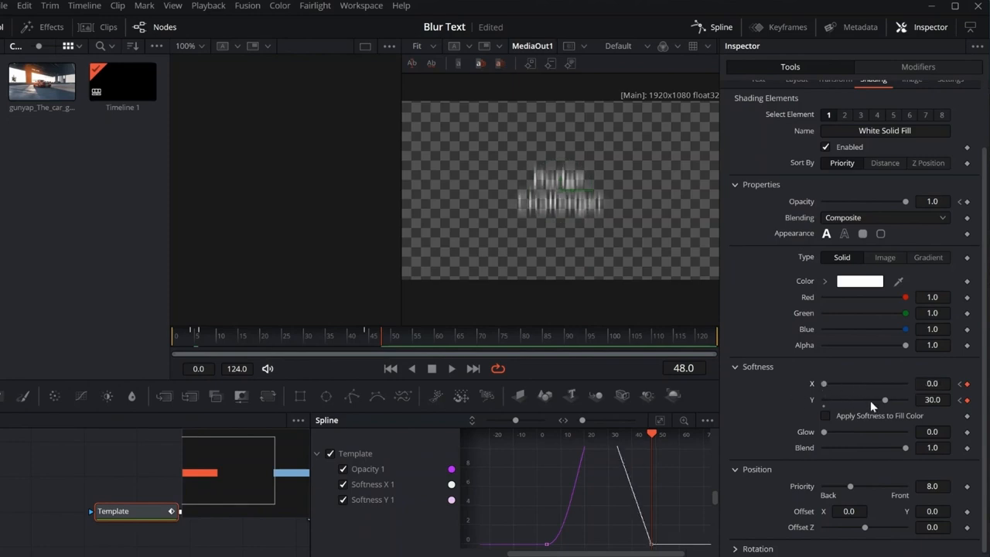
left_click_drag(883, 399, 820, 403)
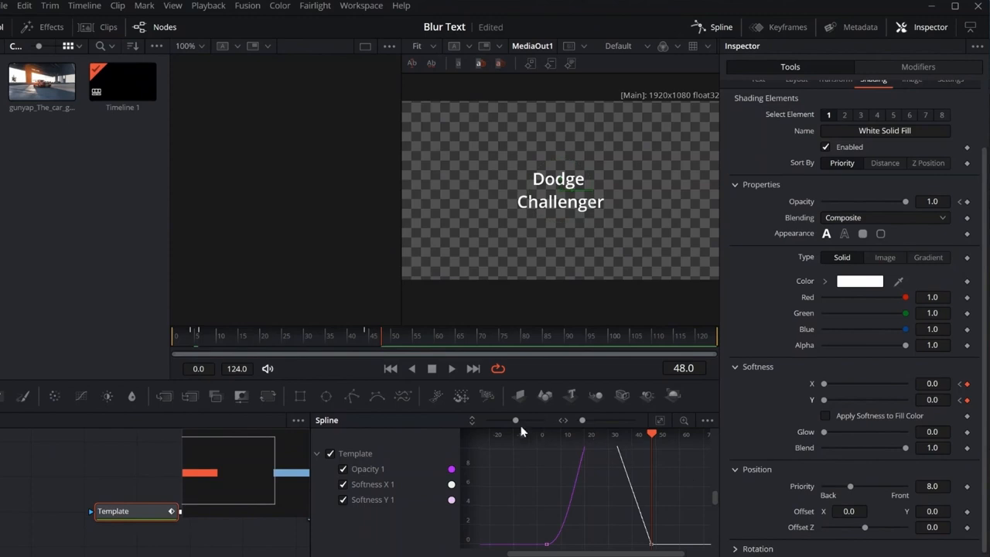
Show only the Softness X and Y curves, smooth both keyframes, and scrub to frame 59
left_click_drag(514, 423, 490, 423)
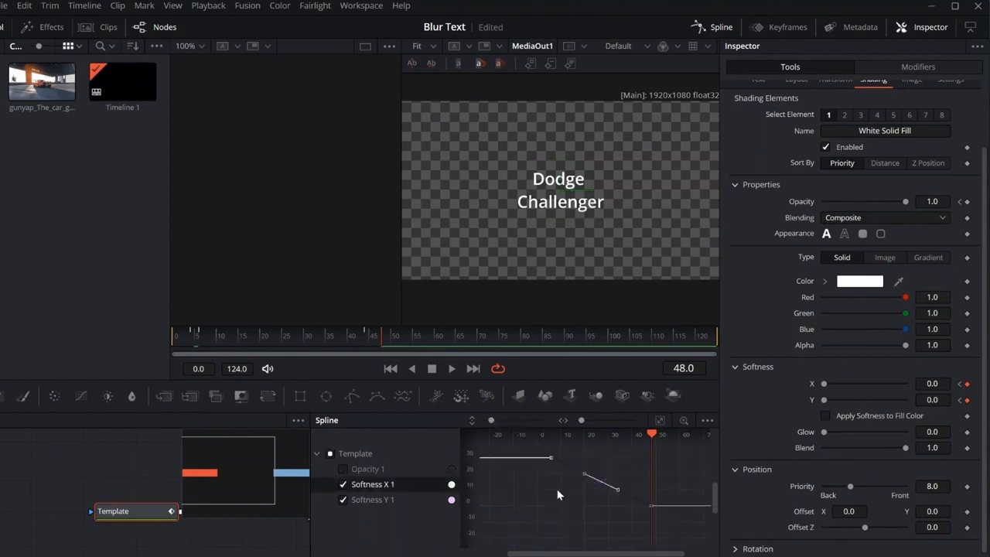
left_click_drag(522, 456, 678, 525)
key("shift+s")
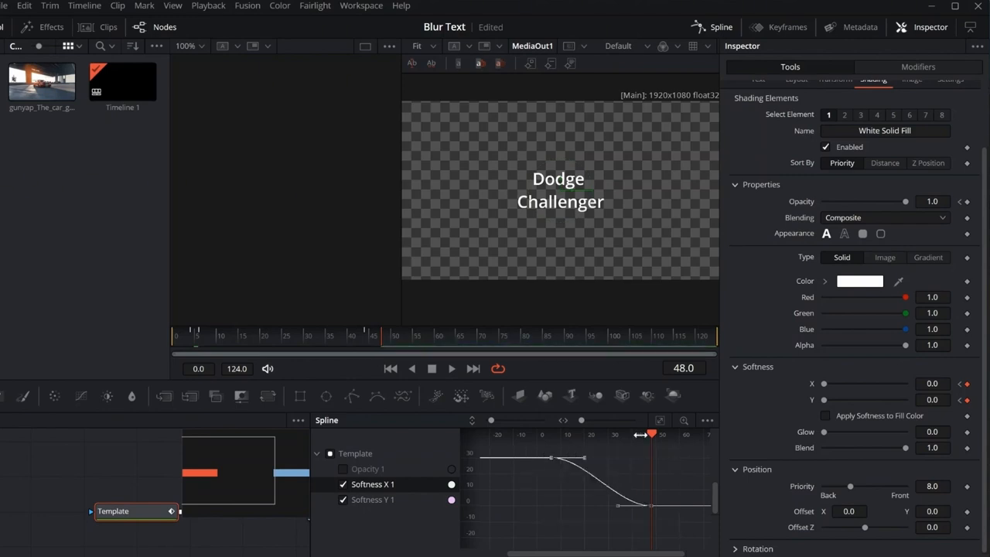
mouse_move(652, 434)
left_mouse_down()
mouse_move(471, 451)
mouse_move(496, 445)
mouse_move(677, 460)
left_mouse_up()
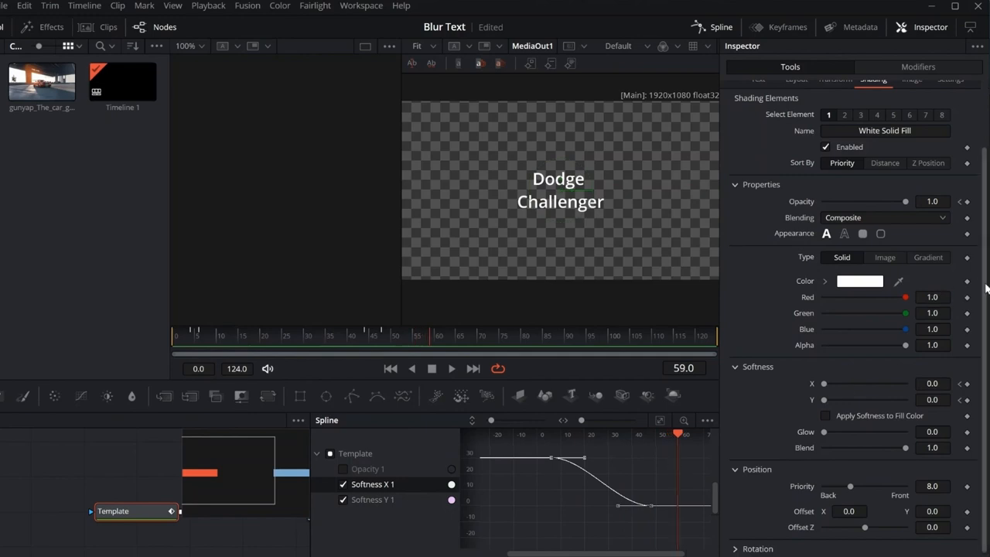
Set the Follower modifier's Order to Left to Right and its Delay between characters to 11.1
scroll(986, 289, "up", 2)
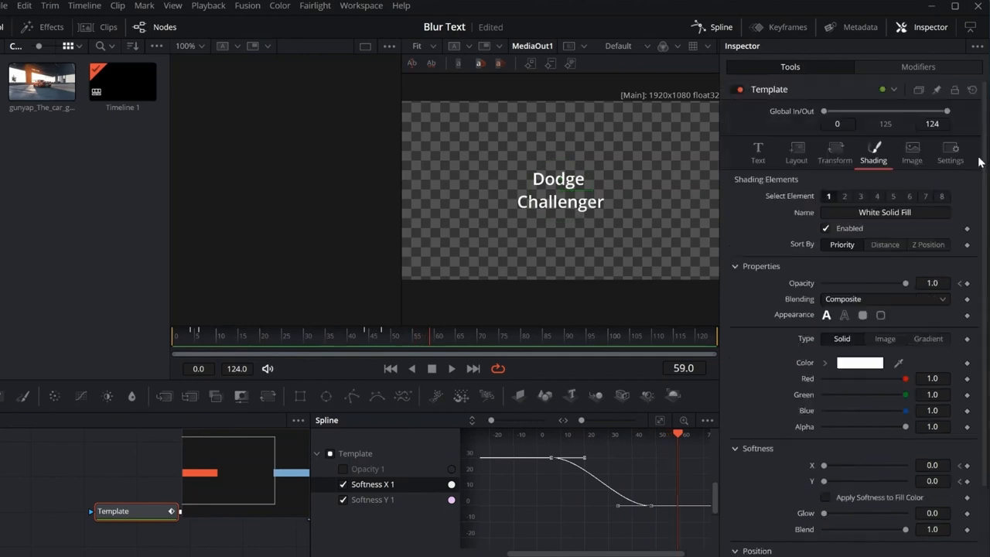
left_click(913, 66)
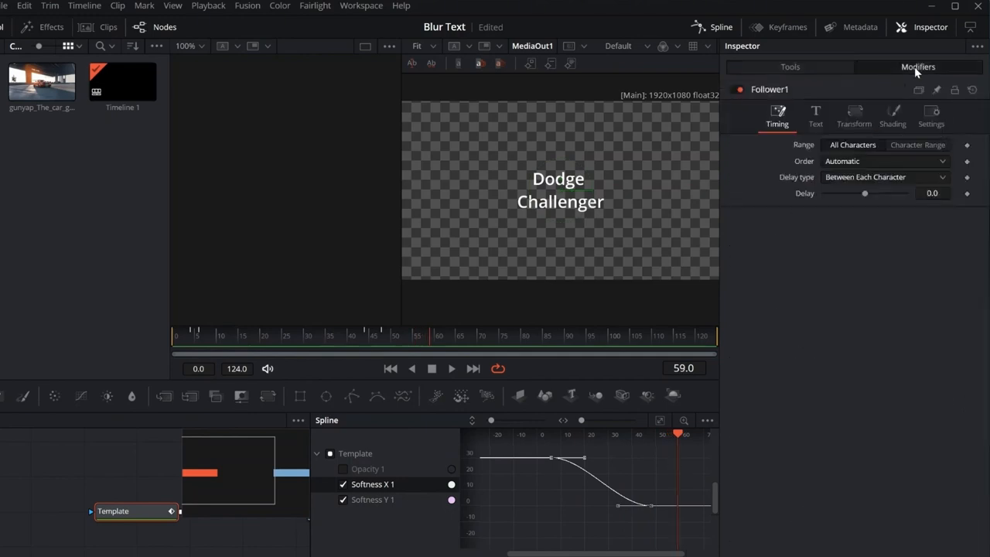
left_click(874, 160)
left_click(866, 193)
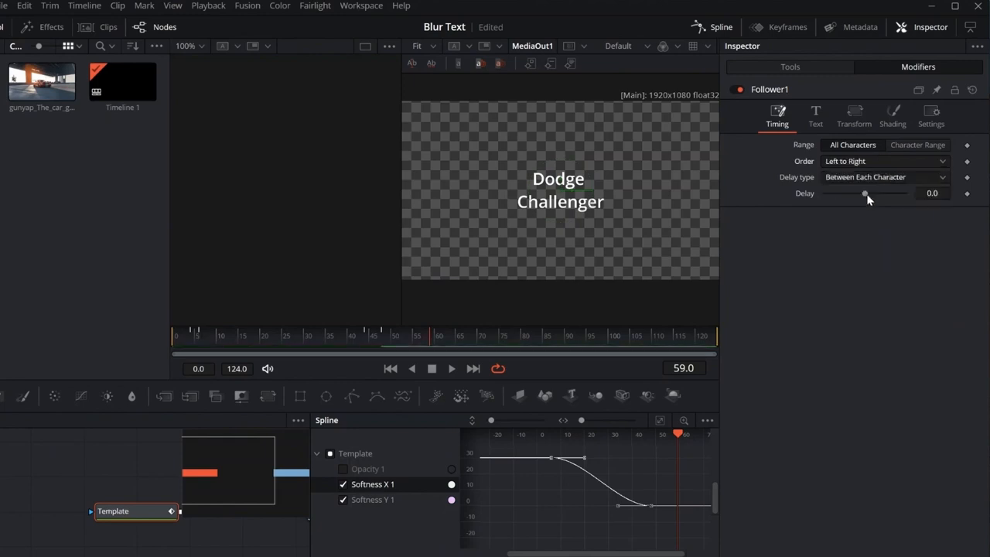
left_click_drag(864, 194, 882, 193)
mouse_move(678, 437)
left_mouse_down()
mouse_move(470, 439)
mouse_move(676, 437)
left_mouse_up()
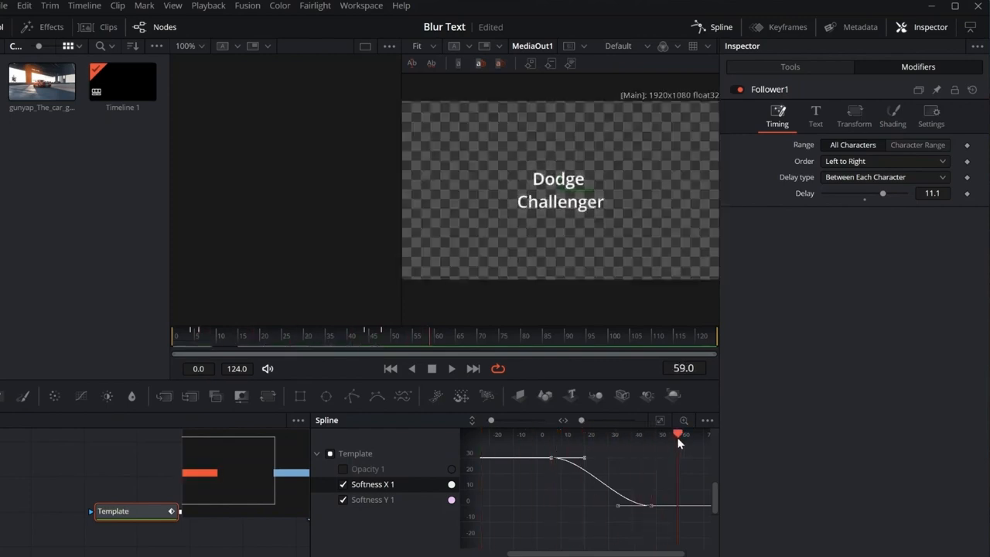
Apply Character Level Styling to the Follower's text
left_click(818, 116)
right_click(803, 171)
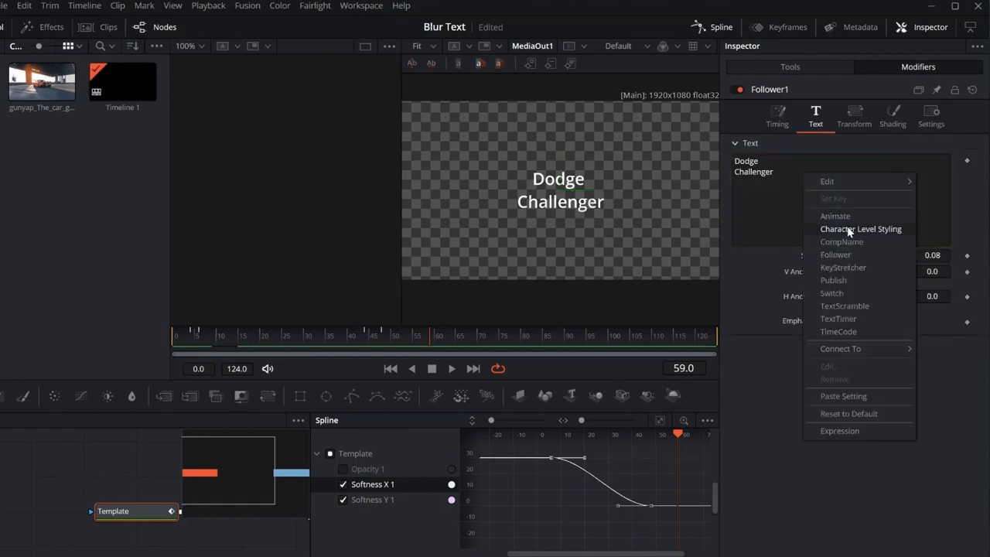
left_click(848, 228)
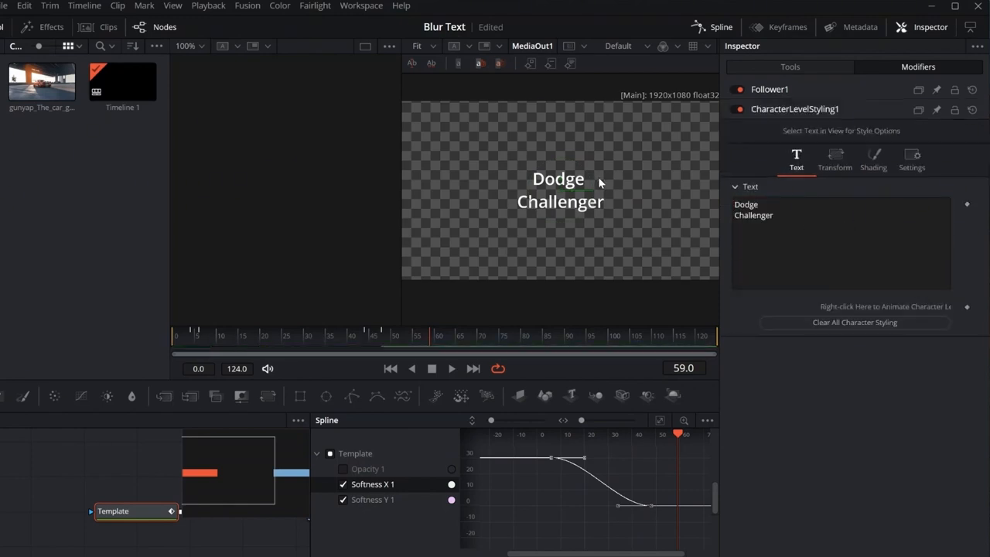
Style only the word "Dodge" with the Niagara Solid font at size 0.339
left_click_drag(597, 176, 519, 180)
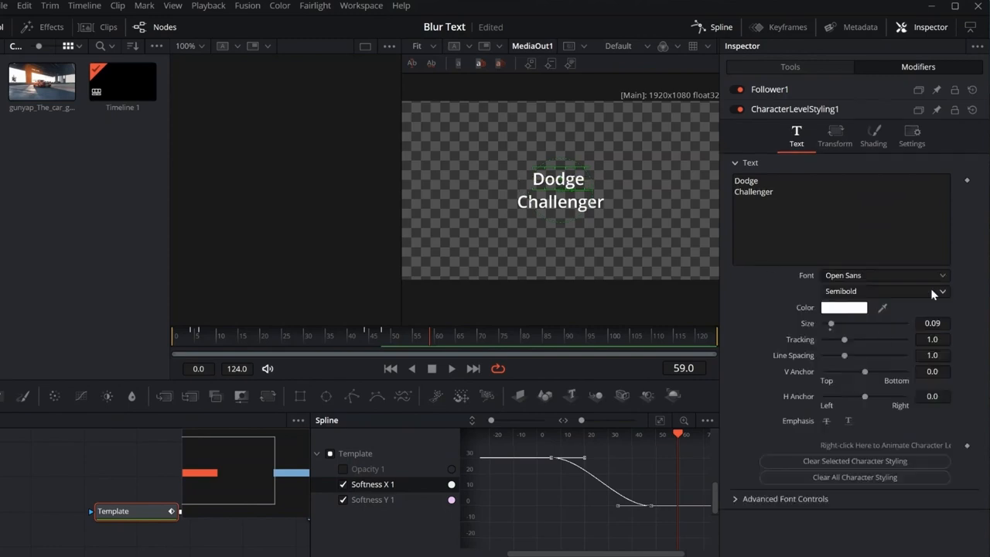
left_click(941, 277)
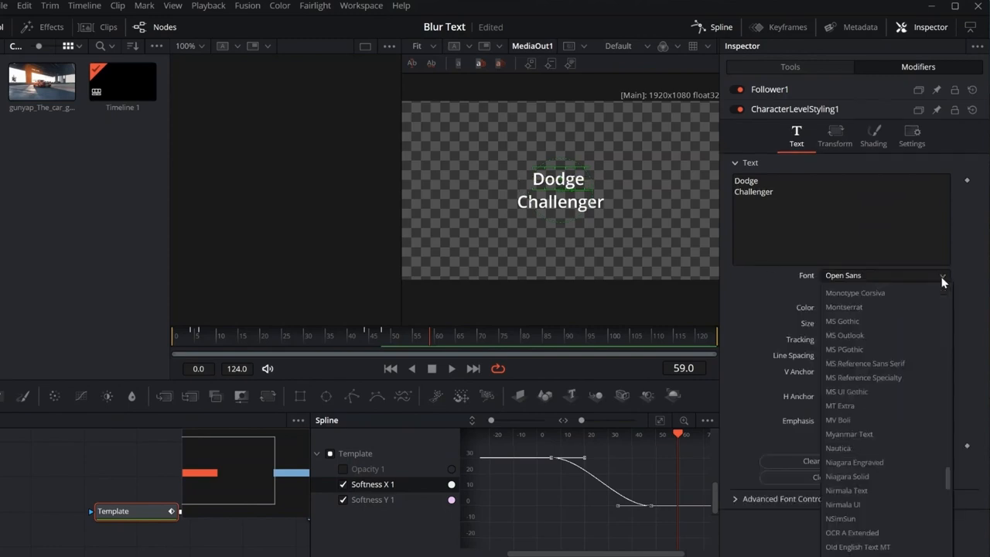
left_click(881, 477)
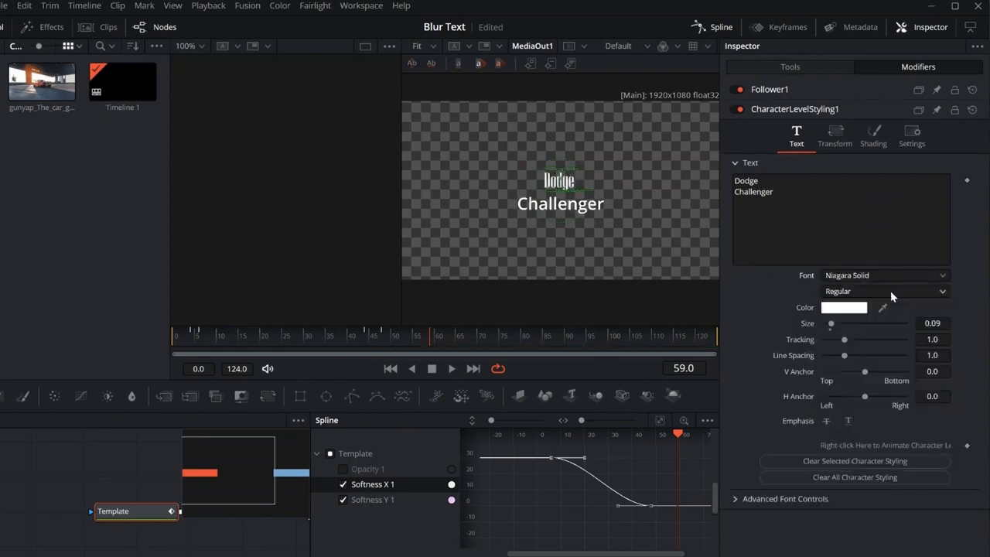
left_click_drag(831, 323, 853, 327)
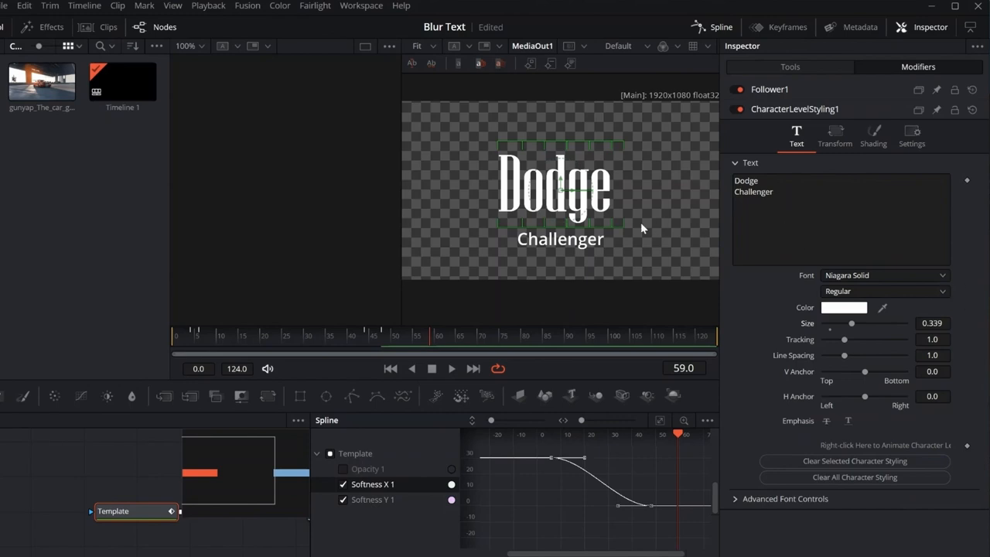
Style only the word "Challenger" in Monotype Corsiva with size 0.134, H Anchor 0.13 and Tracking 1.197
left_click(505, 241)
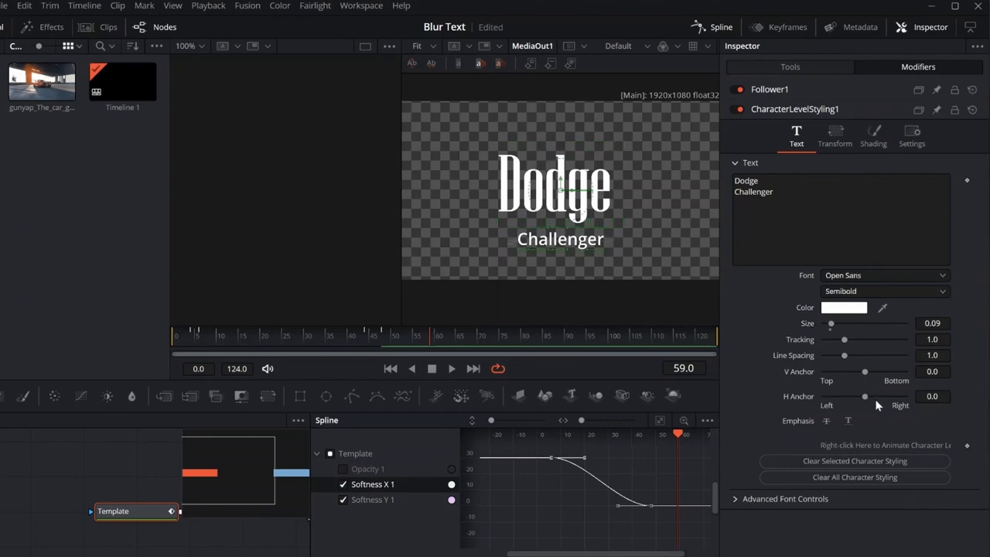
left_click(887, 275)
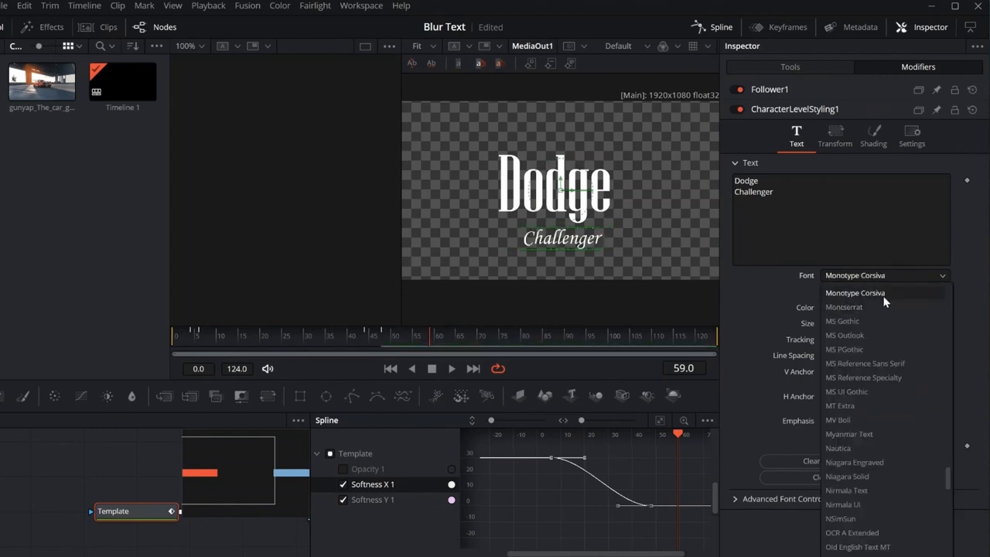
left_click(884, 295)
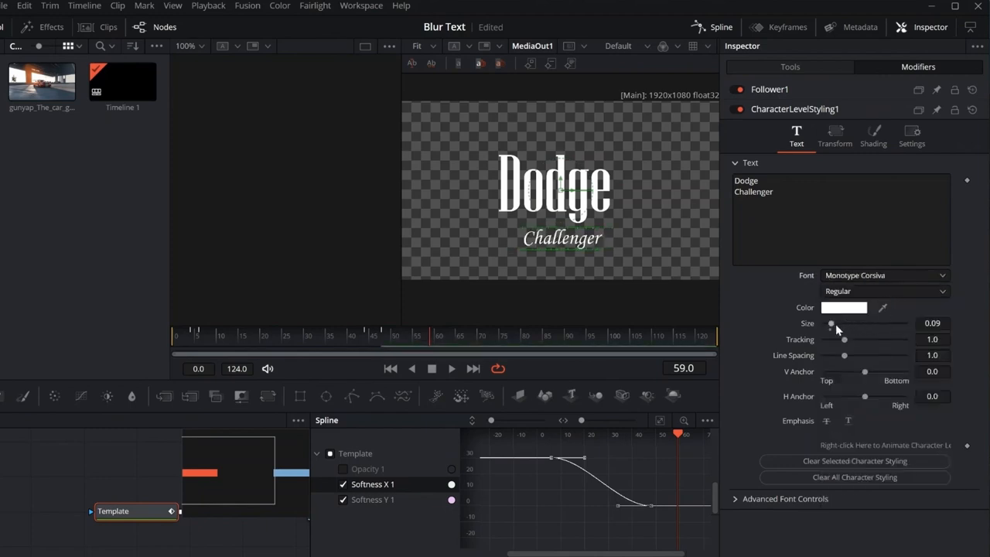
left_click_drag(835, 324, 835, 327)
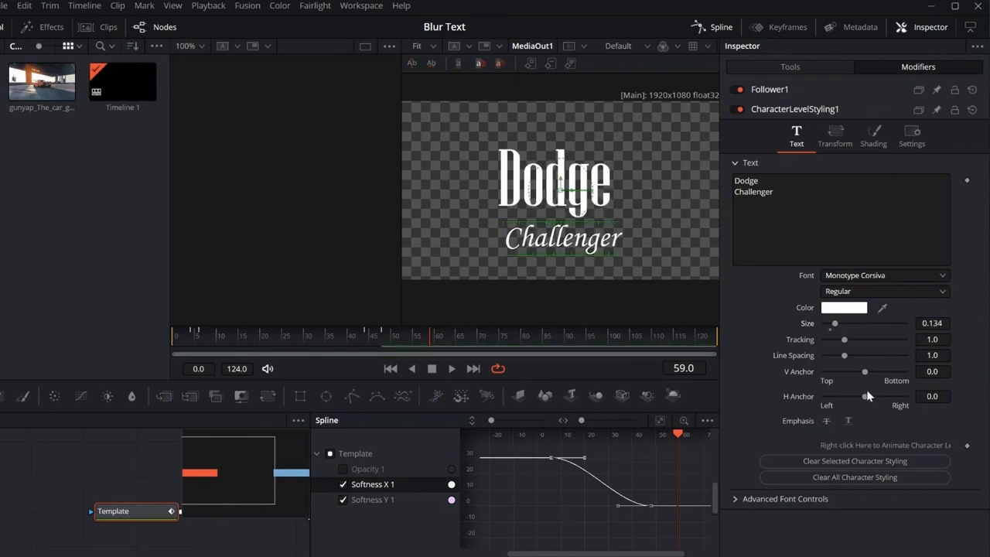
left_click_drag(867, 394, 869, 398)
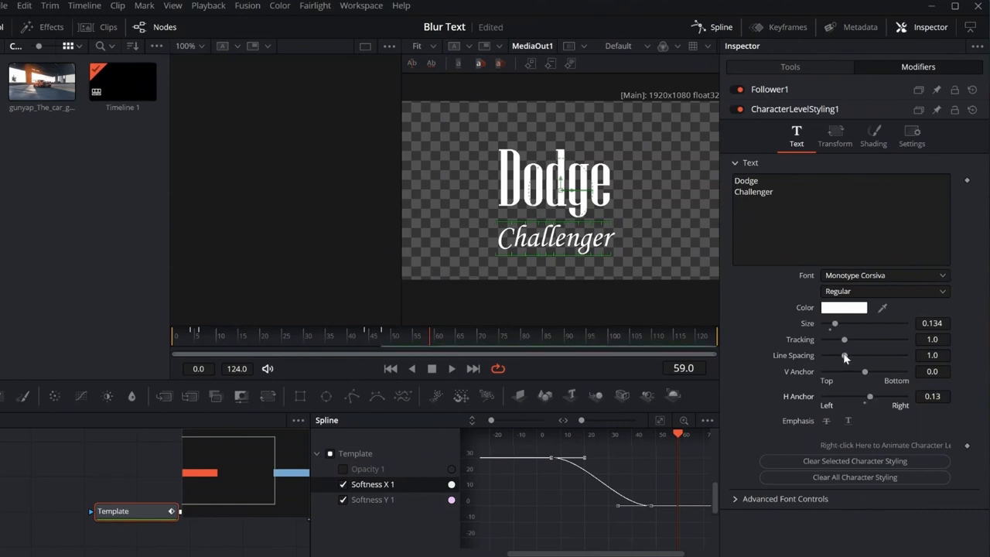
mouse_move(844, 340)
left_mouse_down()
mouse_move(855, 343)
mouse_move(848, 338)
left_mouse_up()
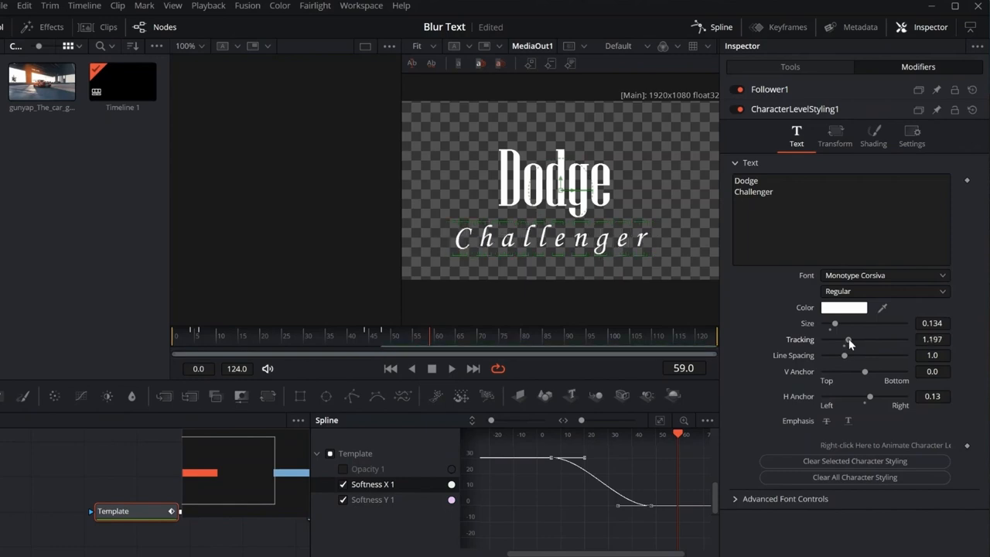
Select both words of the title and set their Line Spacing to 0.85 in the Character Level Styling
left_click_drag(457, 175, 641, 243)
left_click_drag(842, 356, 842, 358)
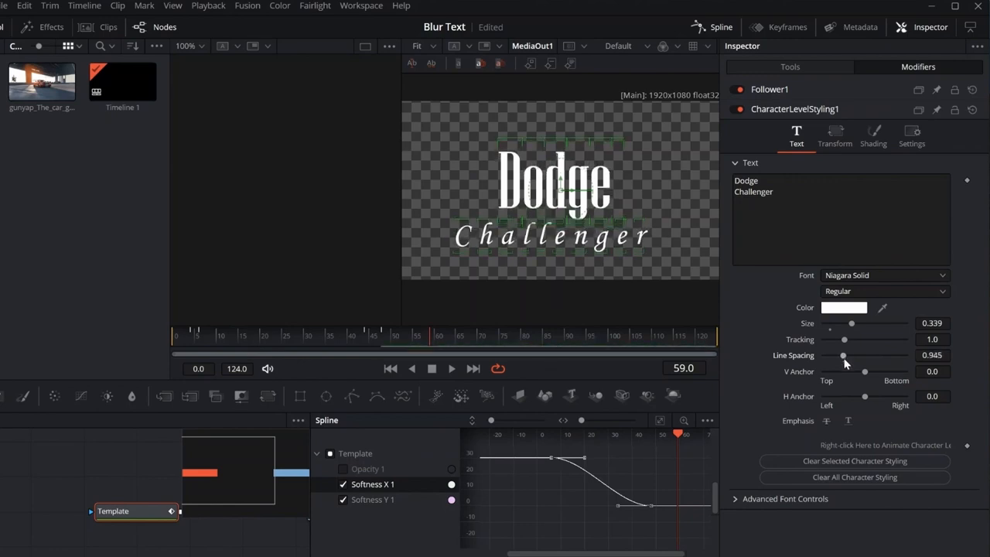
left_click(939, 356)
type("0")
key("BackSpace")
type(".8")
key("Tab")
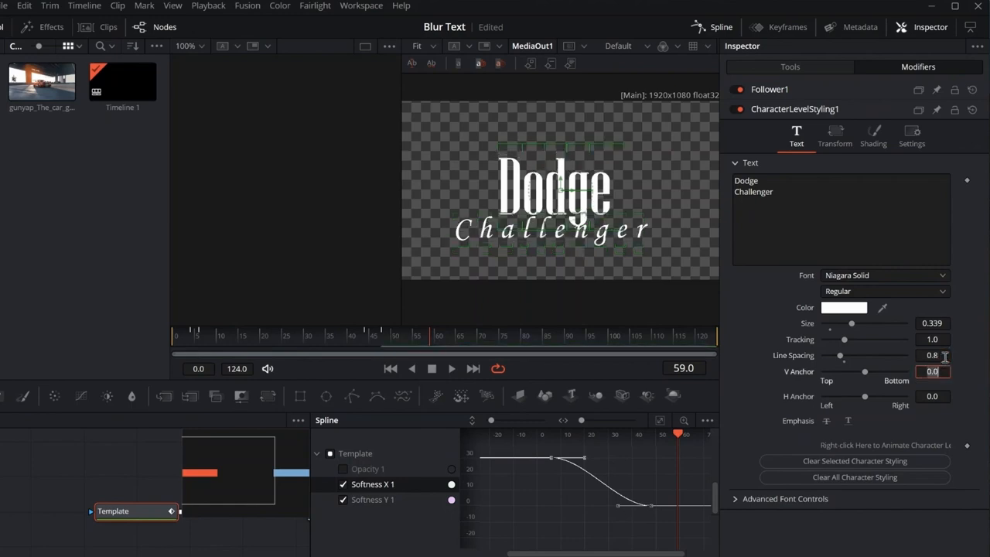
left_click(943, 355)
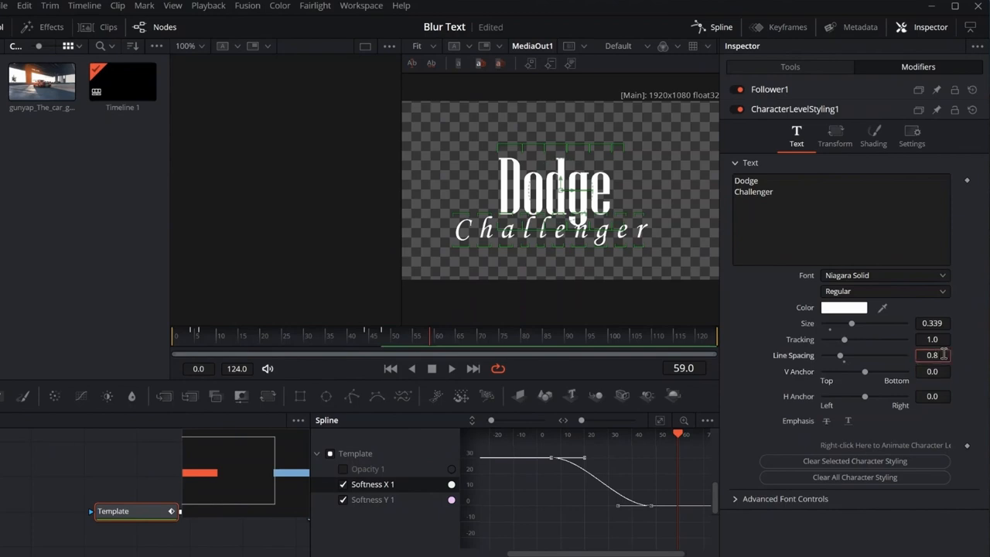
type("5")
key("Return")
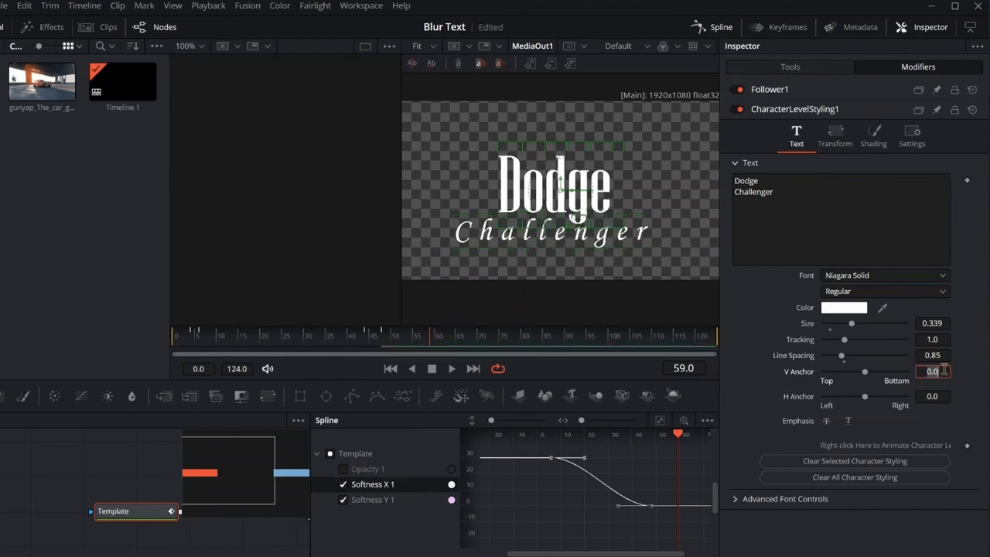
Hide the Spline editor and add a Glow node between Template and MediaOut1
left_click(710, 29)
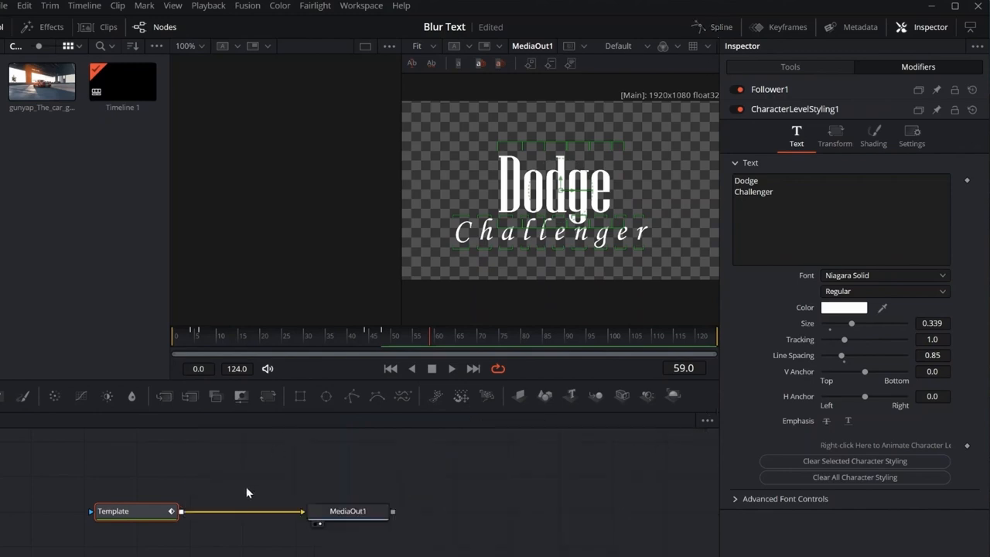
key("shift+space")
type("glow")
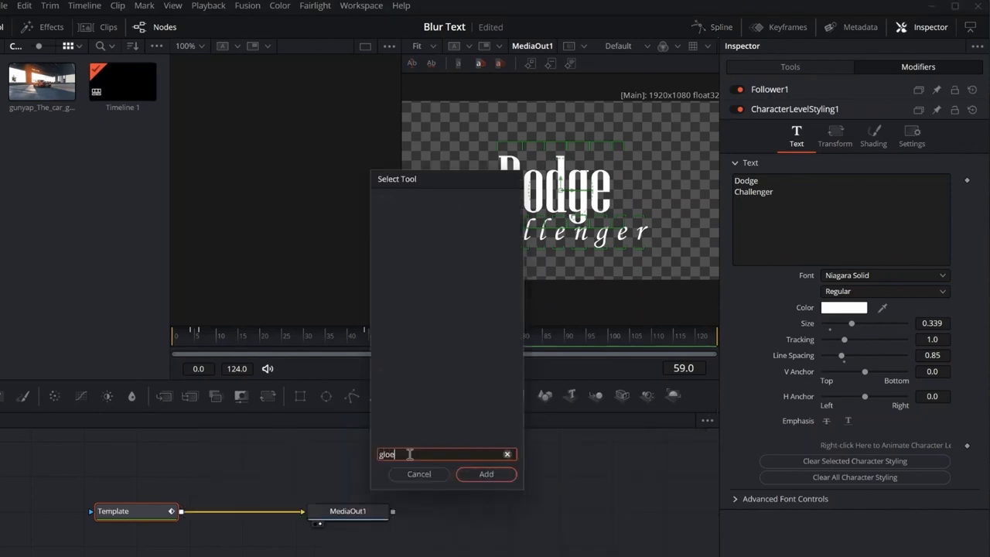
left_click(484, 475)
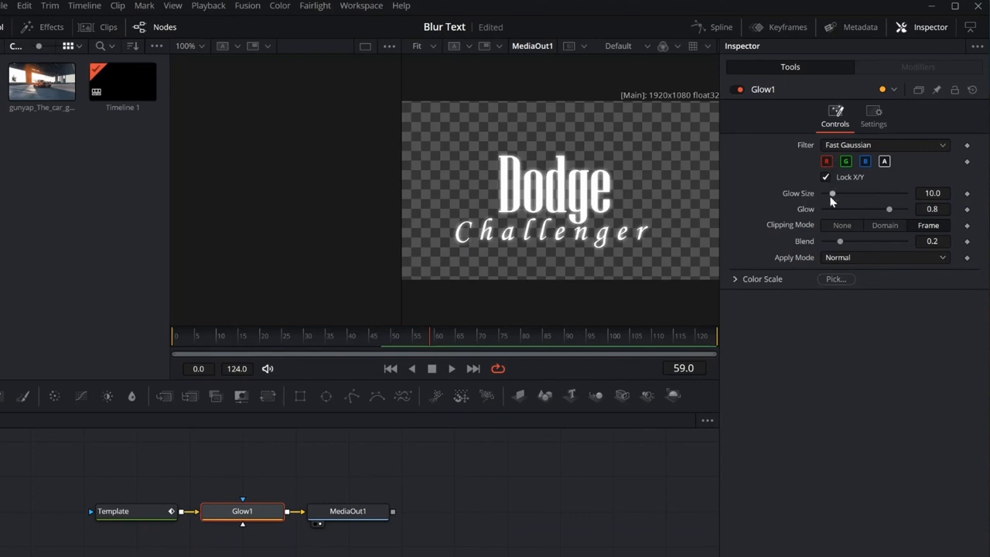
Set the Glow node's Glow Size to 59.8 and its Glow to 0.787
left_click_drag(832, 194, 872, 198)
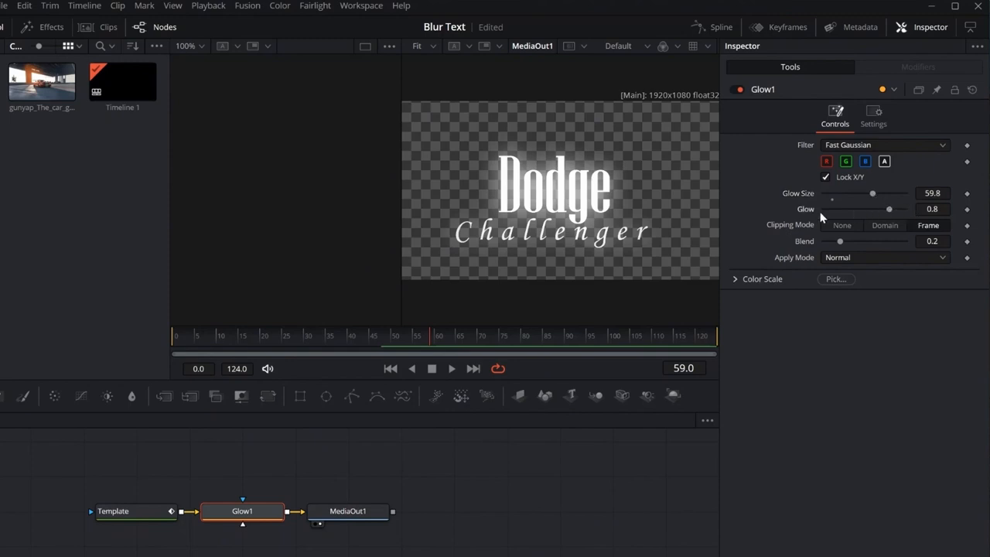
right_click(851, 210)
left_click(886, 207)
mouse_move(888, 209)
left_mouse_down()
mouse_move(840, 210)
mouse_move(893, 210)
mouse_move(886, 215)
left_mouse_up()
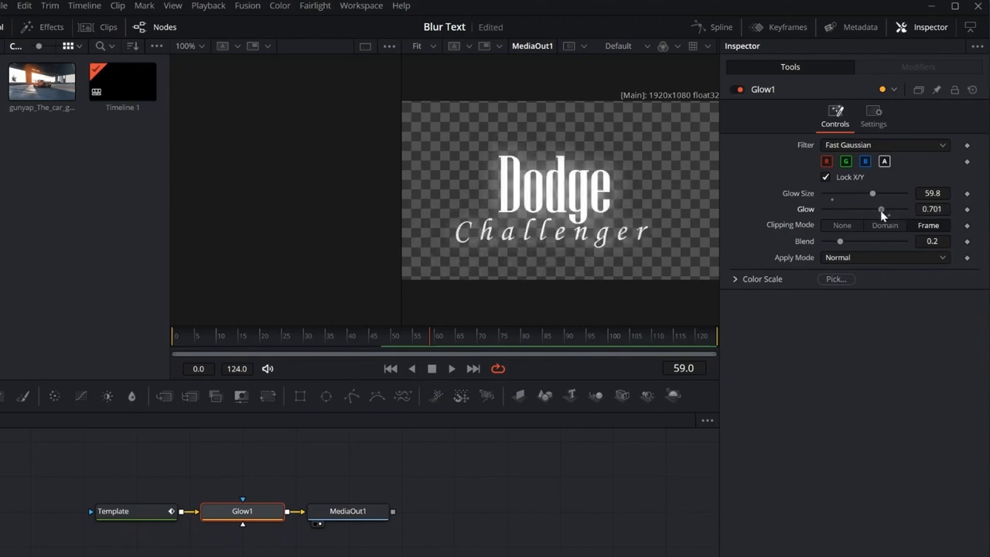
left_click_drag(881, 210, 887, 211)
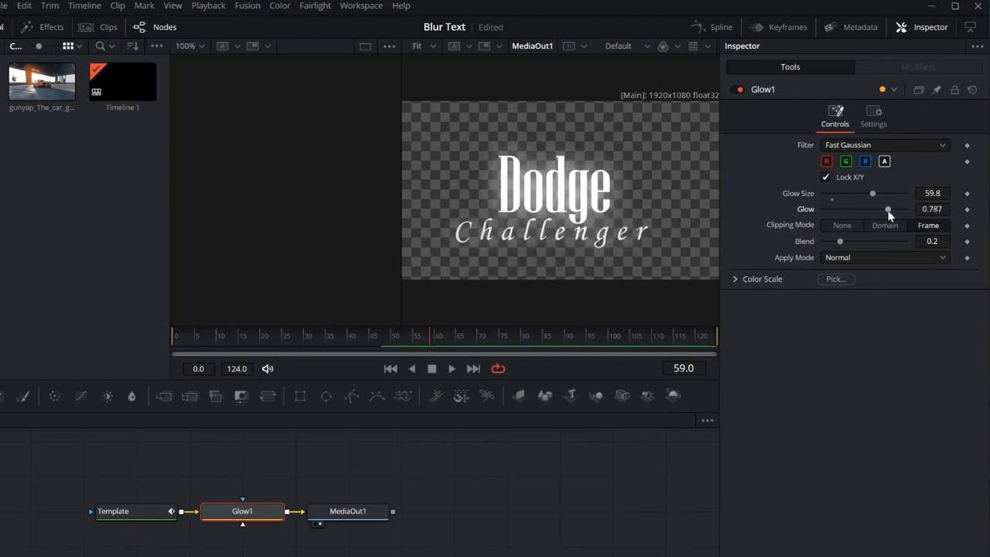
Play the glowing title from the start on the Edit page, then place the playhead at 01:00:03:14
key("shift+4")
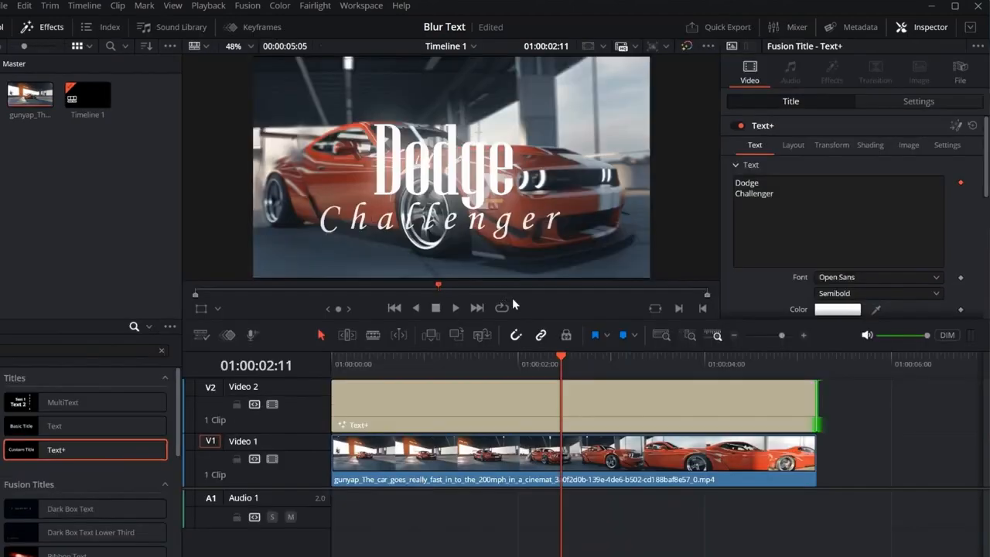
left_click_drag(560, 355, 374, 356)
left_click(395, 307)
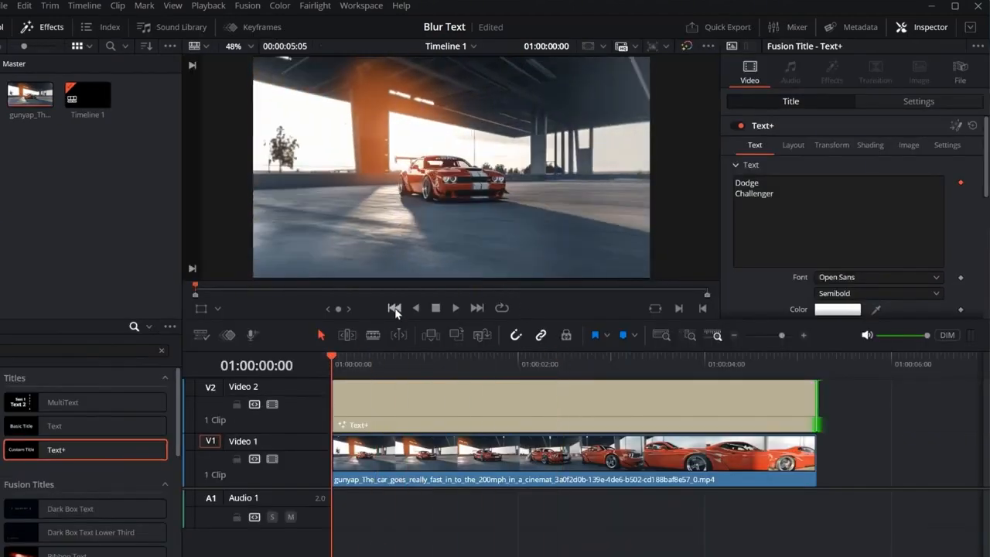
left_click(455, 308)
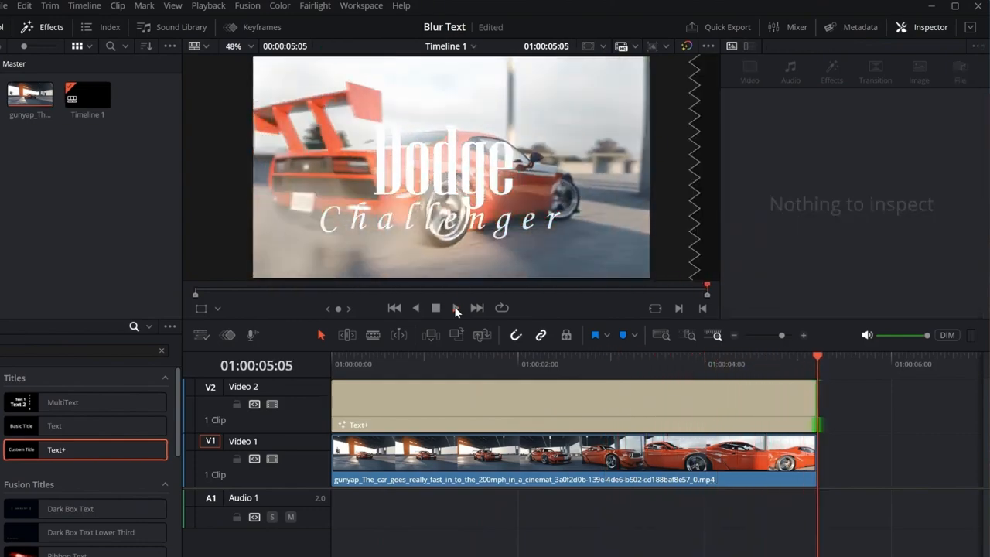
left_click_drag(817, 358, 666, 397)
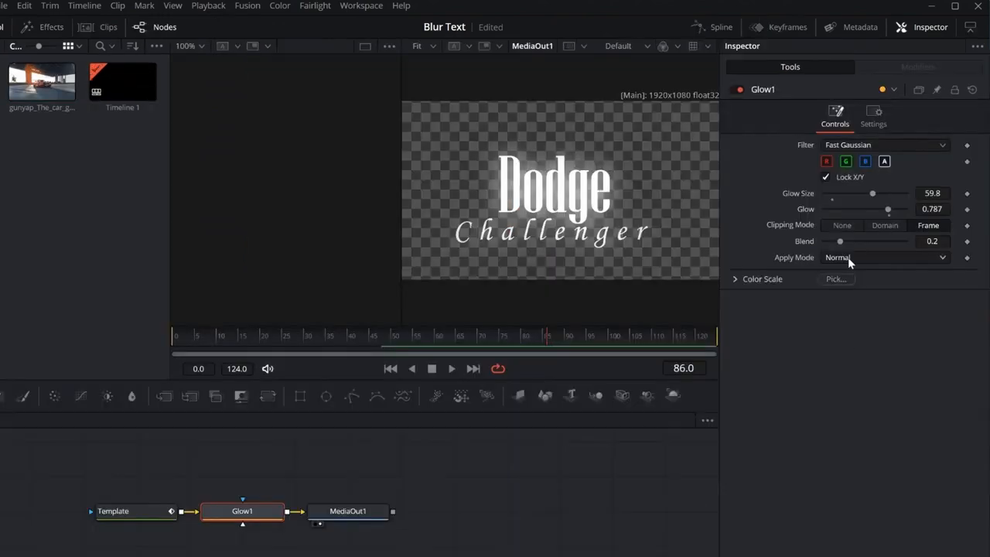
Turn the Glow node's blue and green channels off in Fusion, keeping only red and alpha for a red glow
left_click_drag(840, 242, 838, 243)
left_click(144, 513)
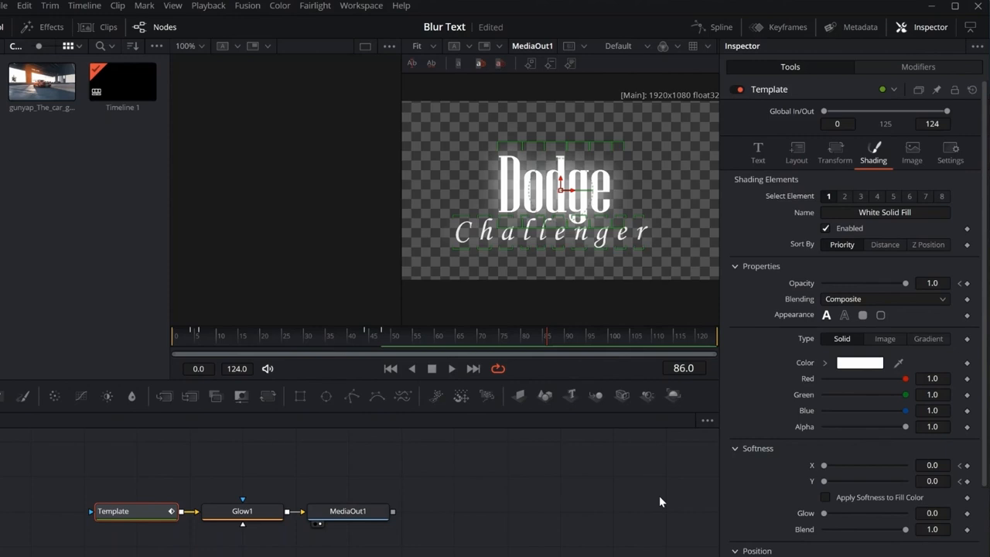
left_click(254, 514)
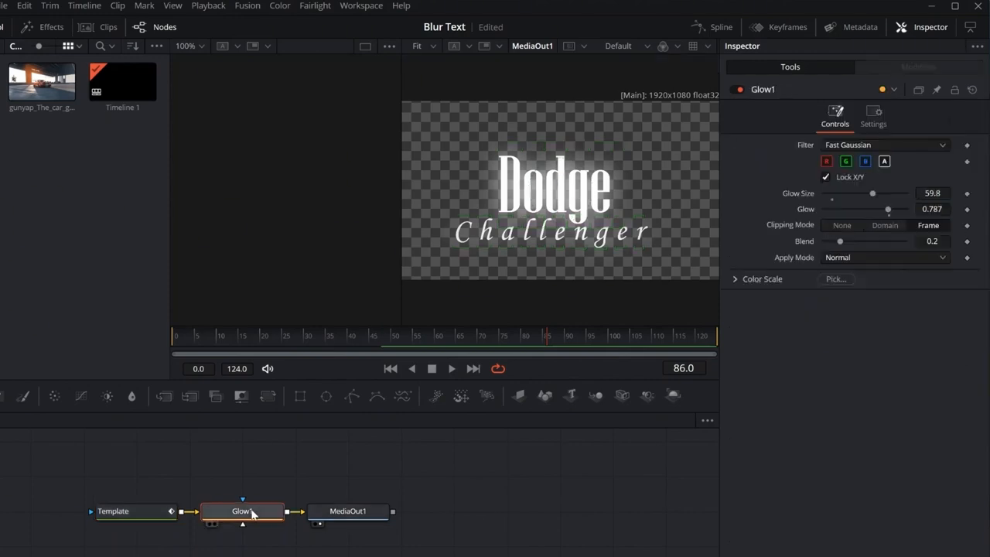
left_click(827, 161)
left_click(827, 161)
left_click(884, 162)
left_click(884, 162)
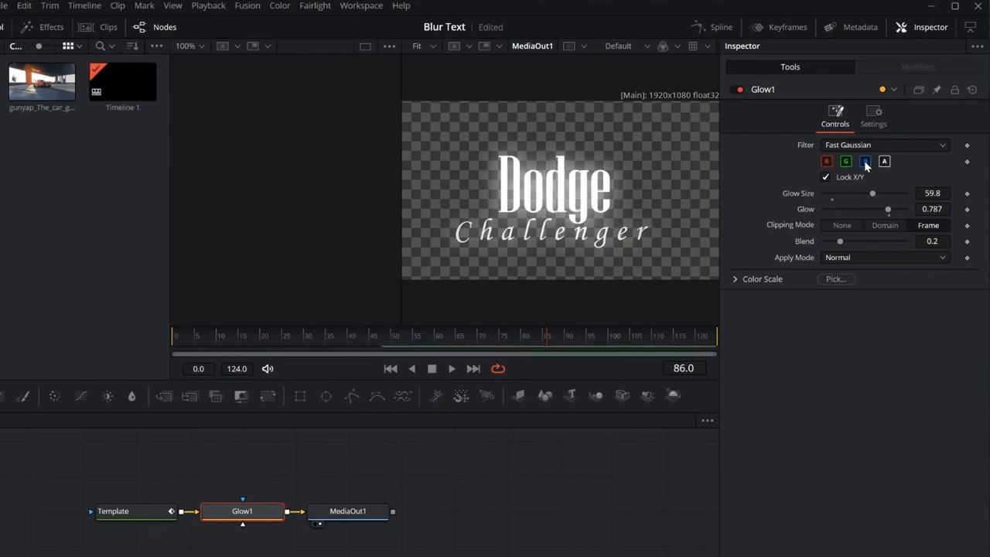
left_click(865, 163)
left_click(846, 162)
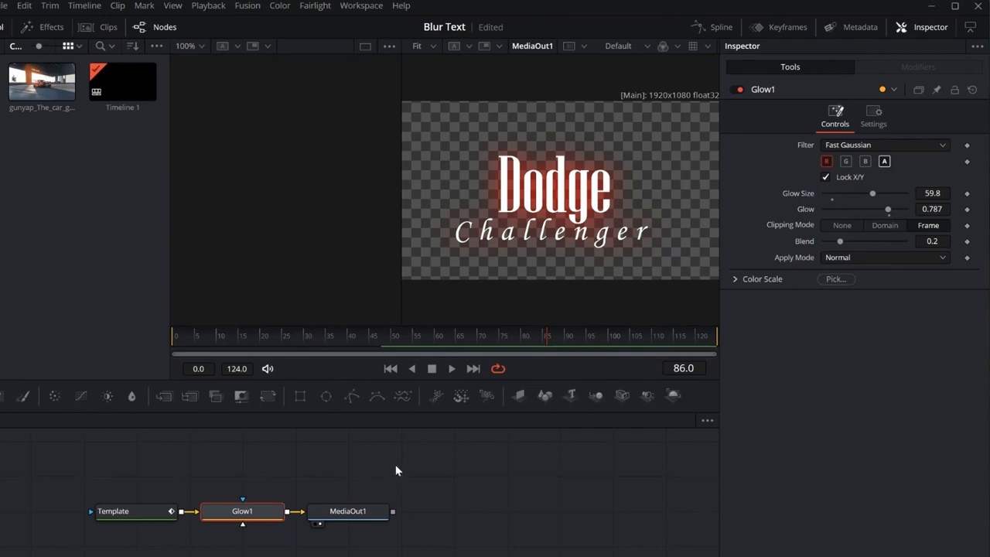
Return to the Edit page and play the timeline from the start to check the red glow
key("shift+4")
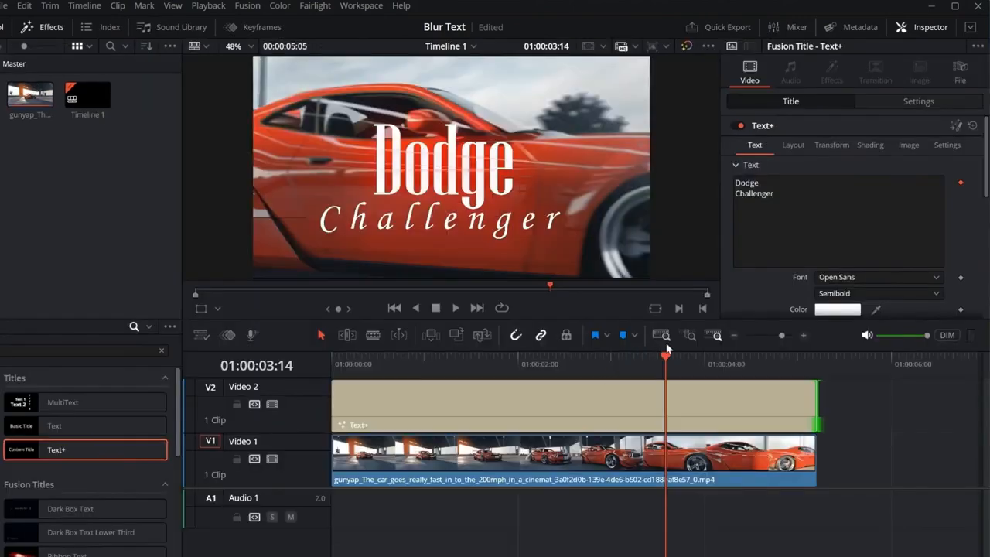
left_click_drag(665, 358, 316, 382)
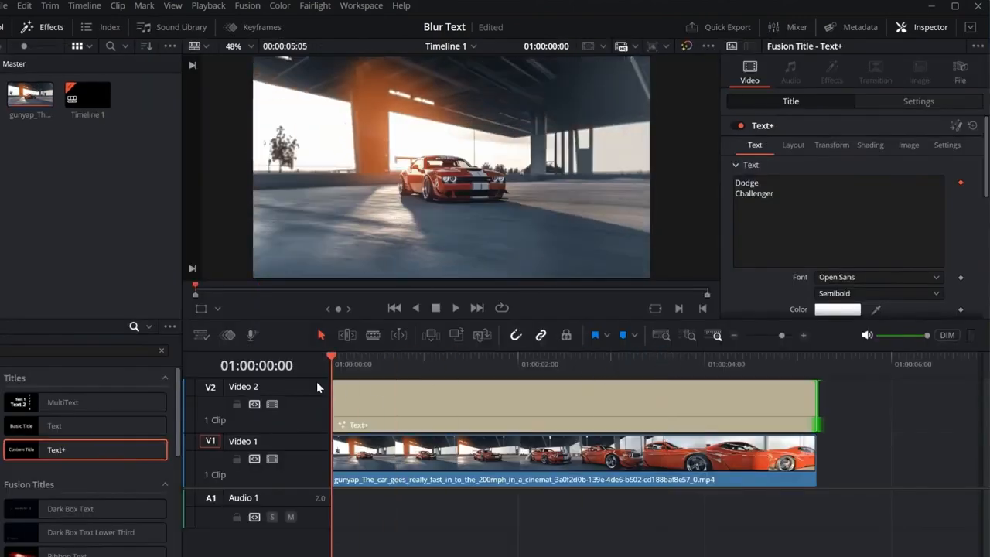
left_click(457, 307)
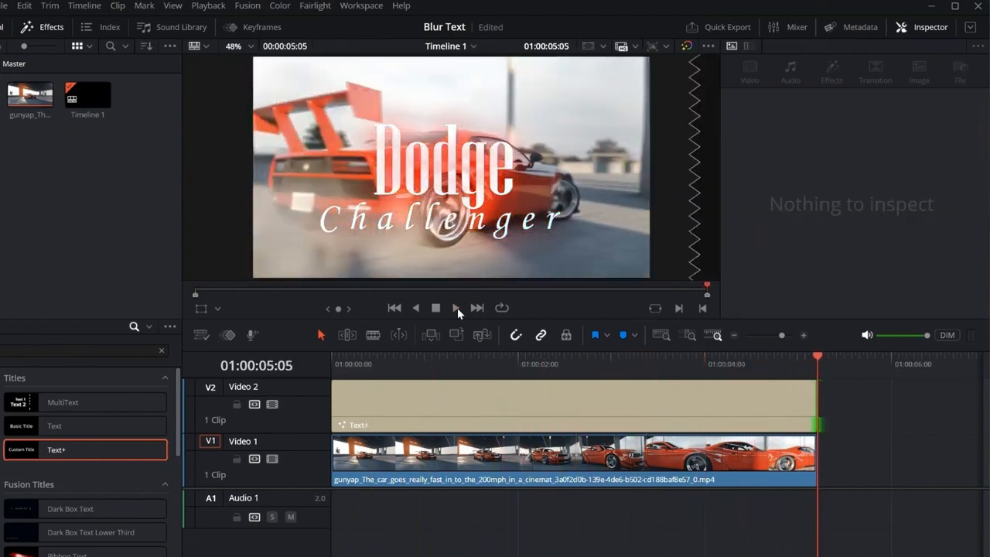
Set the Text+ clip's Composite Mode to Difference and play the timeline from the start
left_click(583, 414)
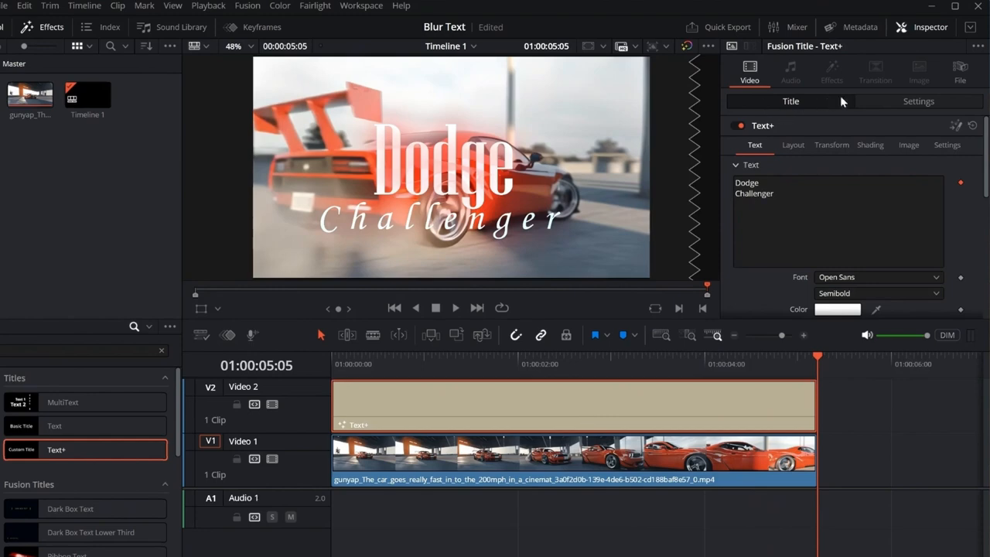
left_click(873, 97)
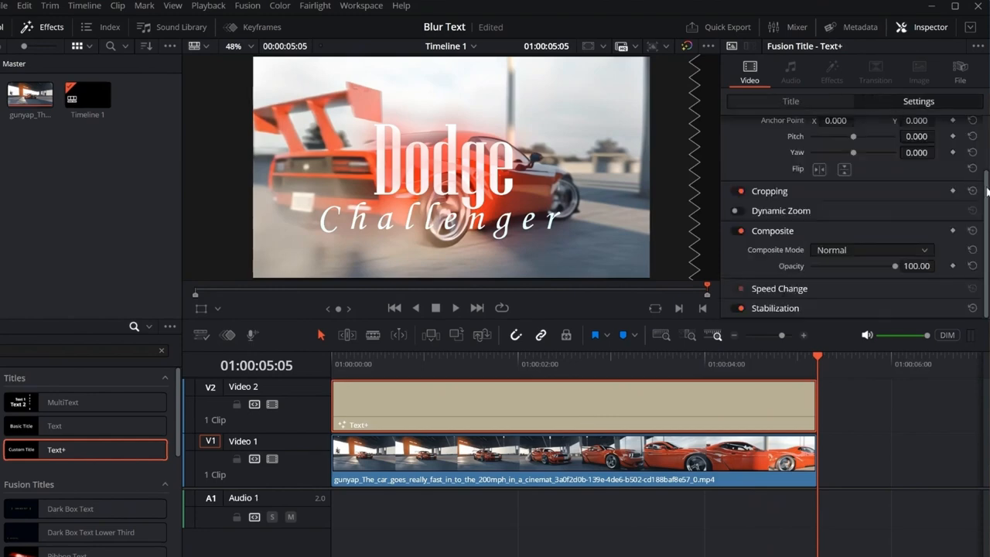
mouse_move(987, 191)
left_mouse_down()
mouse_move(986, 130)
mouse_move(987, 182)
left_mouse_up()
left_click(861, 251)
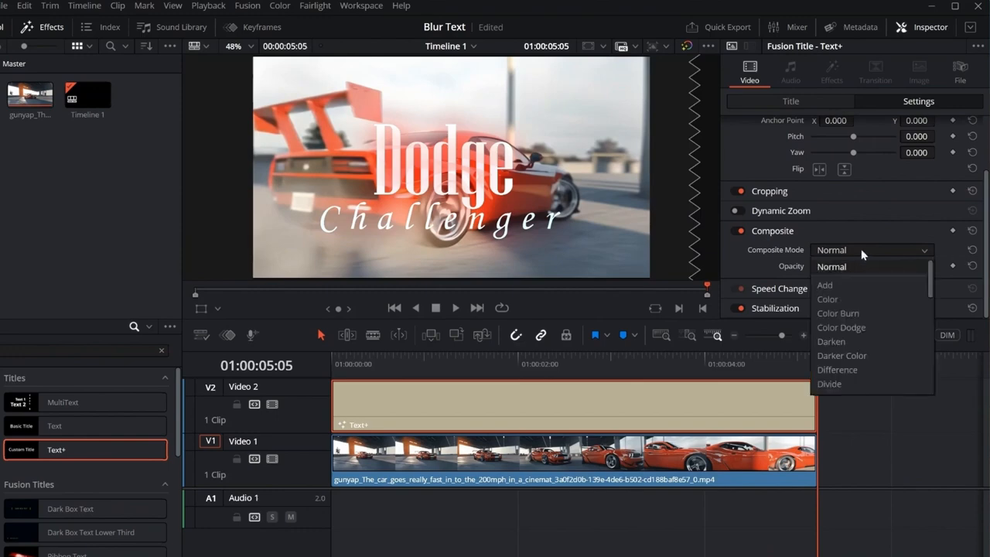
left_click(848, 371)
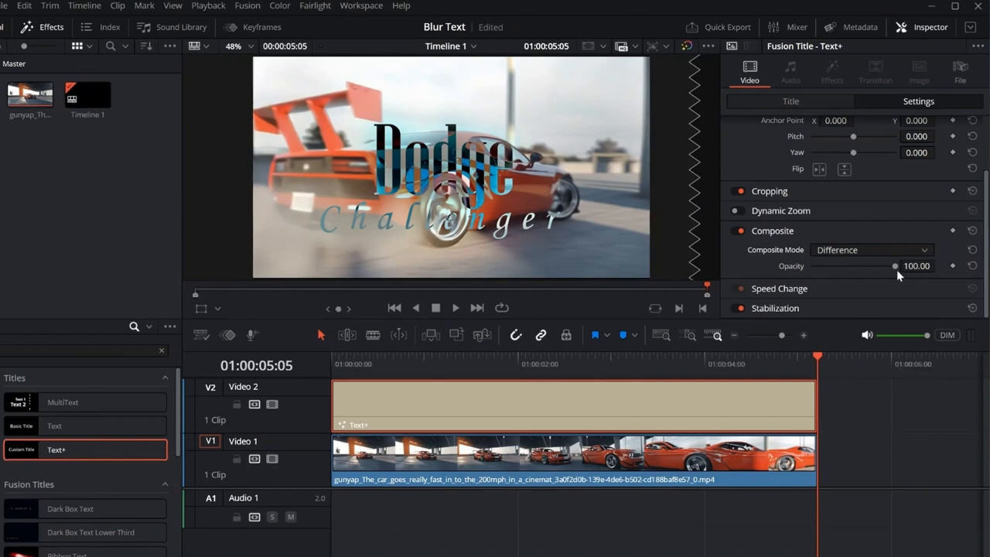
mouse_move(897, 268)
left_mouse_down()
mouse_move(871, 268)
mouse_move(897, 272)
left_mouse_up()
left_click_drag(818, 358, 332, 425)
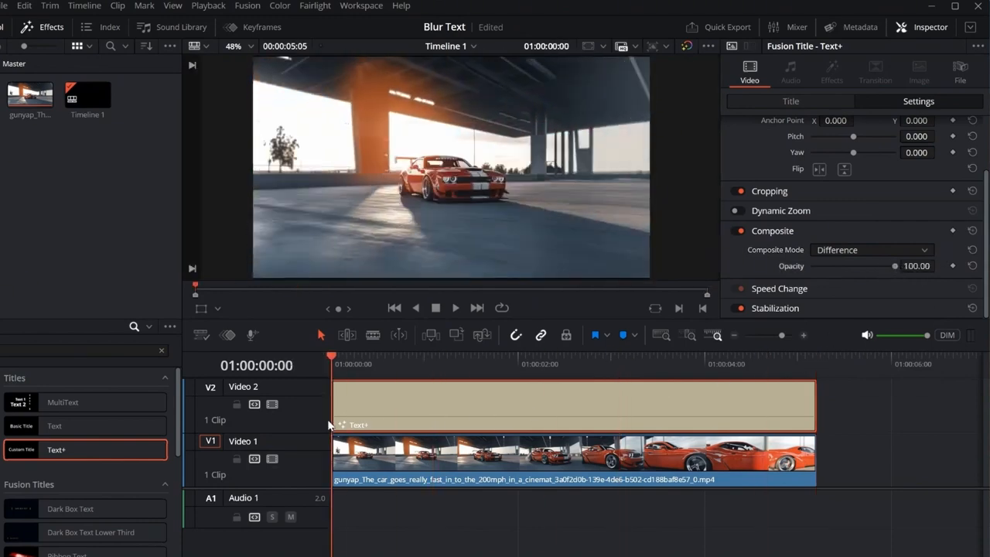
left_click(457, 307)
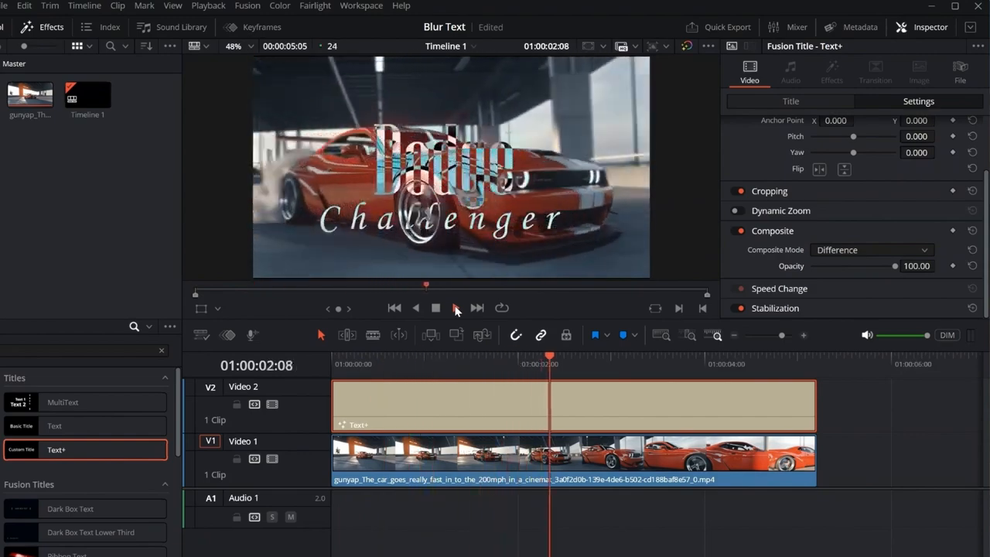